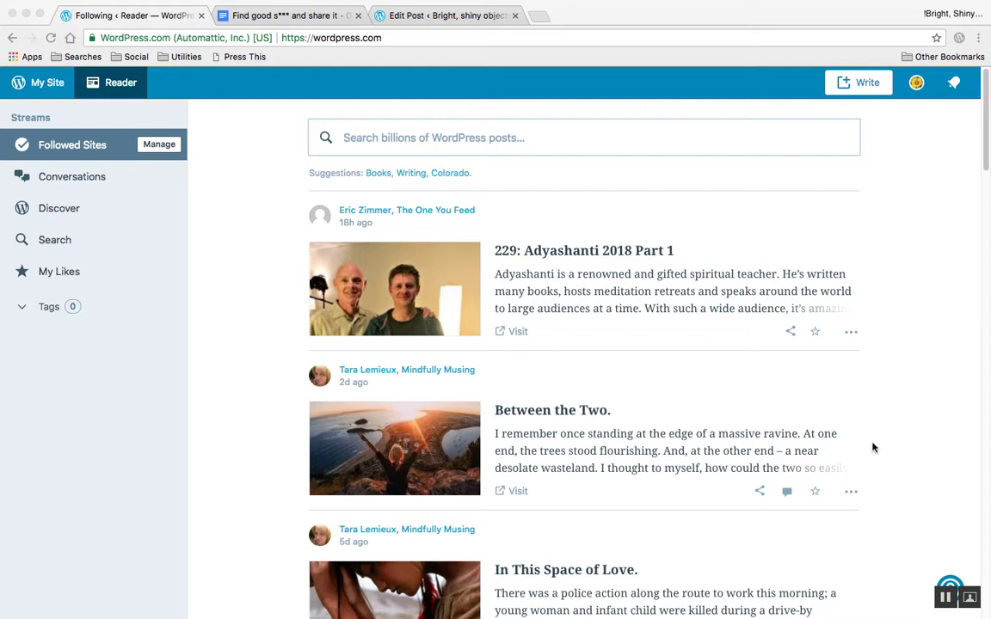
# - Look over the site's stats dashboard, then return to the followed sites feed
pyautogui.click(34, 87)
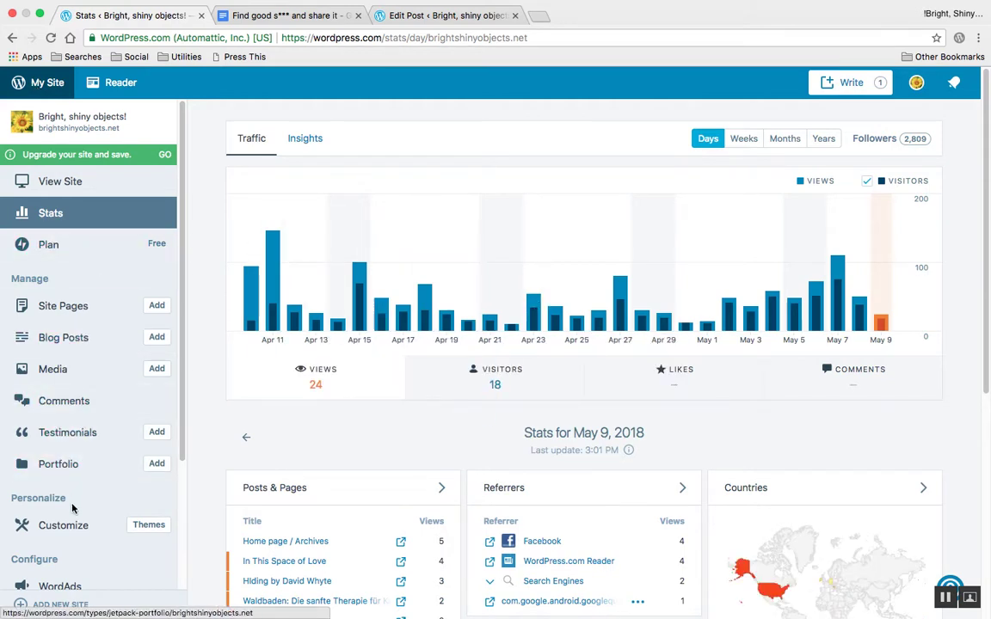
pyautogui.scroll(-3, 89, 475)
pyautogui.scroll(-2, 90, 478)
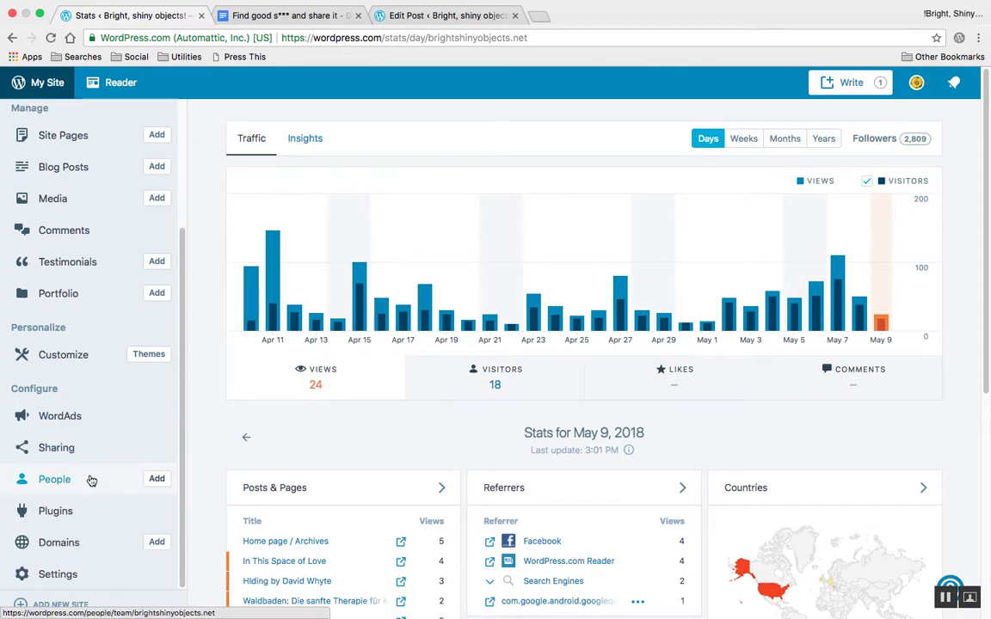
pyautogui.scroll(5, 91, 476)
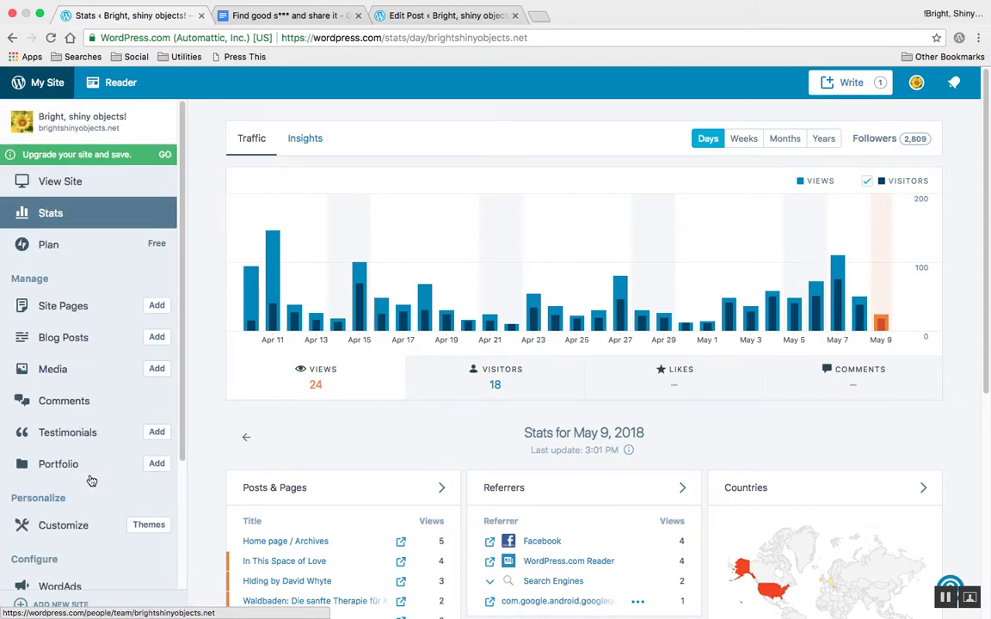
pyautogui.click(101, 81)
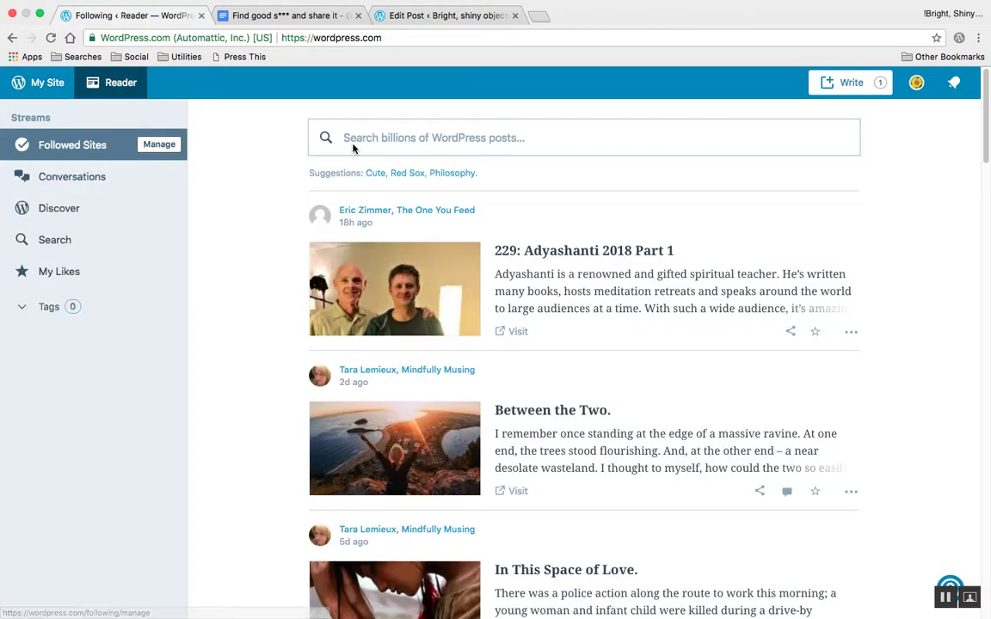
# - Search Reader posts for 'mindfulness' and scroll through the results
pyautogui.click(427, 139)
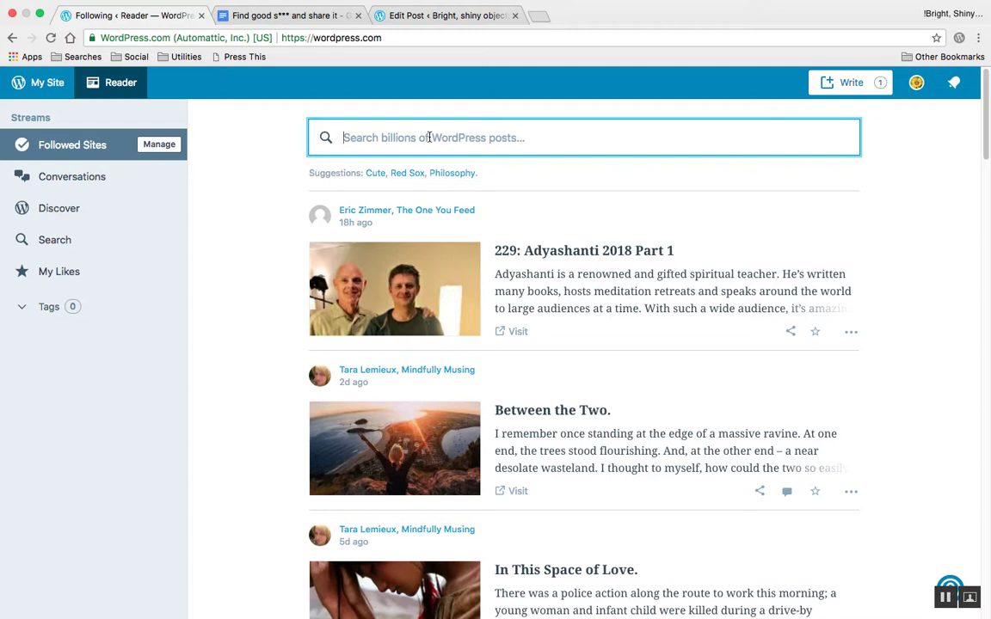
pyautogui.write('mind')
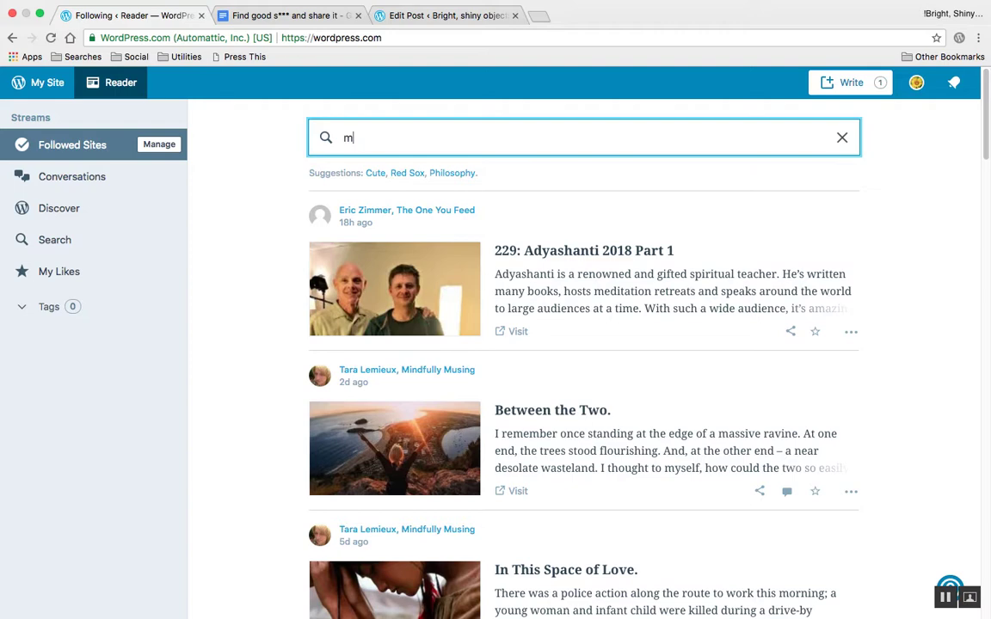
pyautogui.write('fulness')
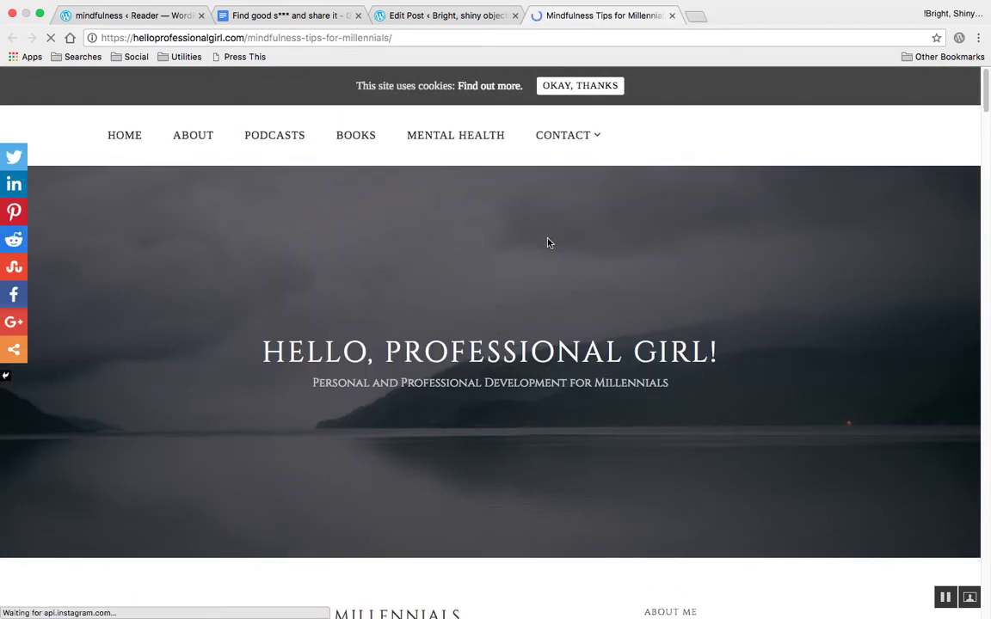
pyautogui.scroll(-10, 548, 244)
pyautogui.scroll(-15, 549, 243)
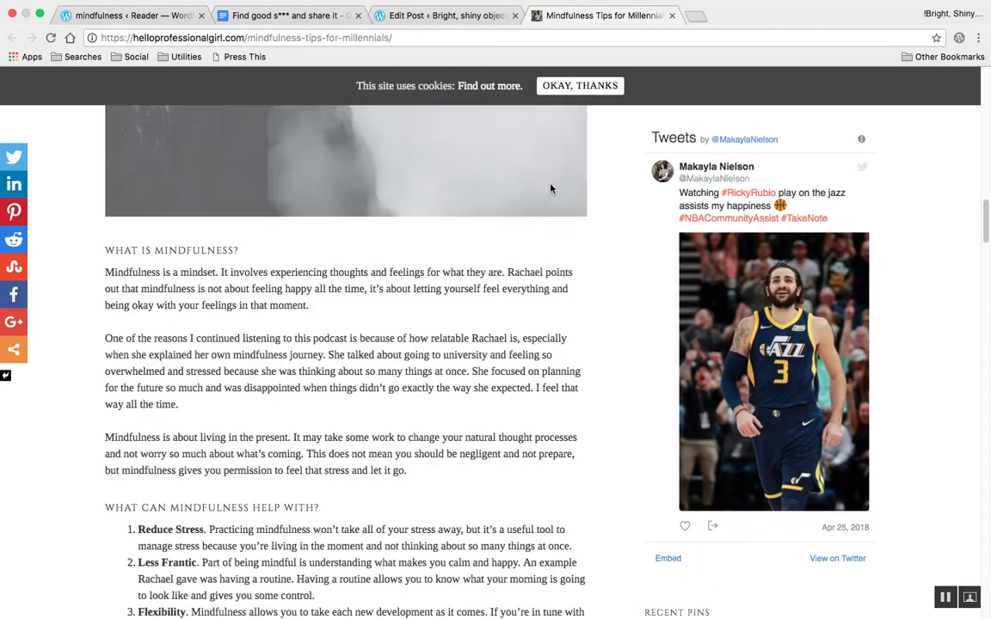
# - Share the Mindfulness Tips for Millennials post to Bright, shiny objects! and show the draft in Visual mode
pyautogui.click(671, 16)
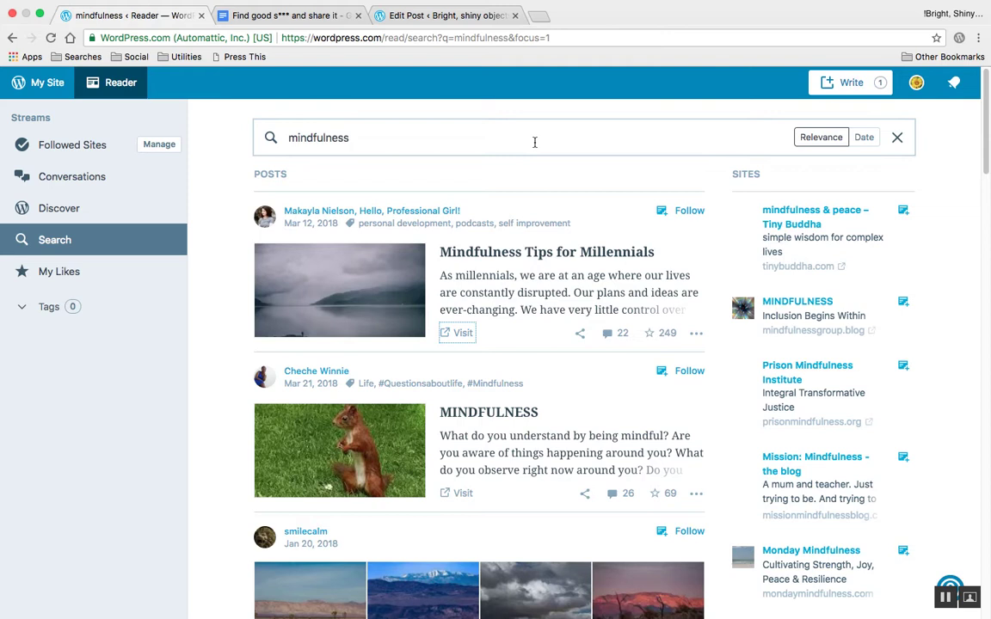
pyautogui.click(581, 335)
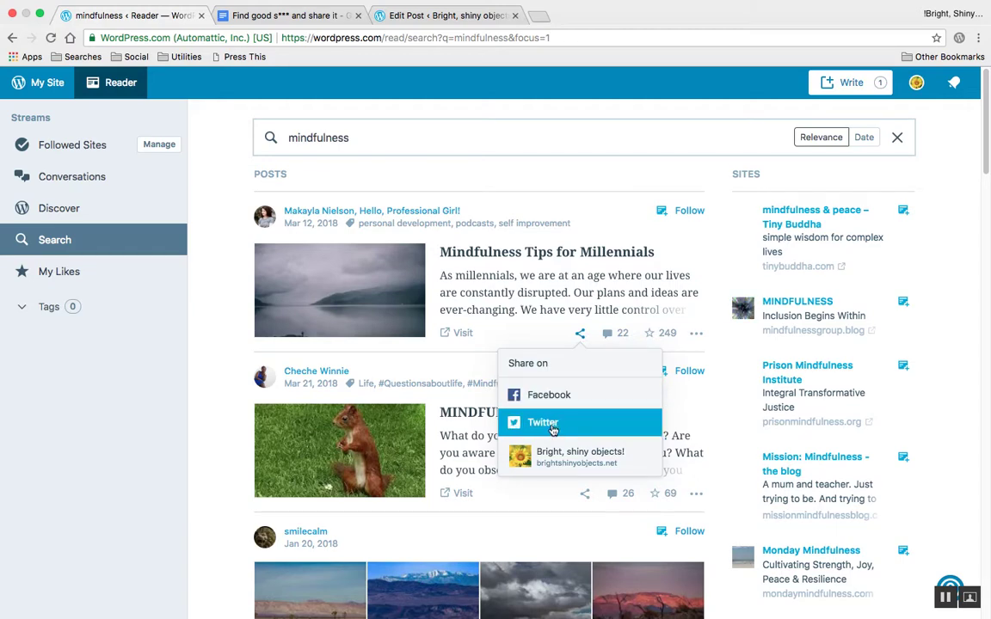
pyautogui.click(548, 455)
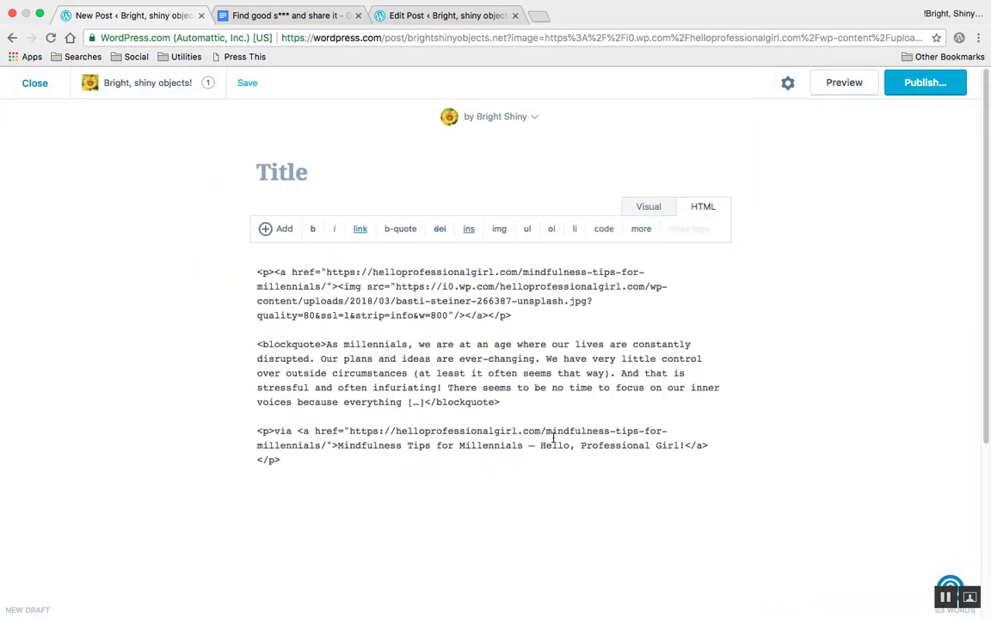
pyautogui.click(659, 215)
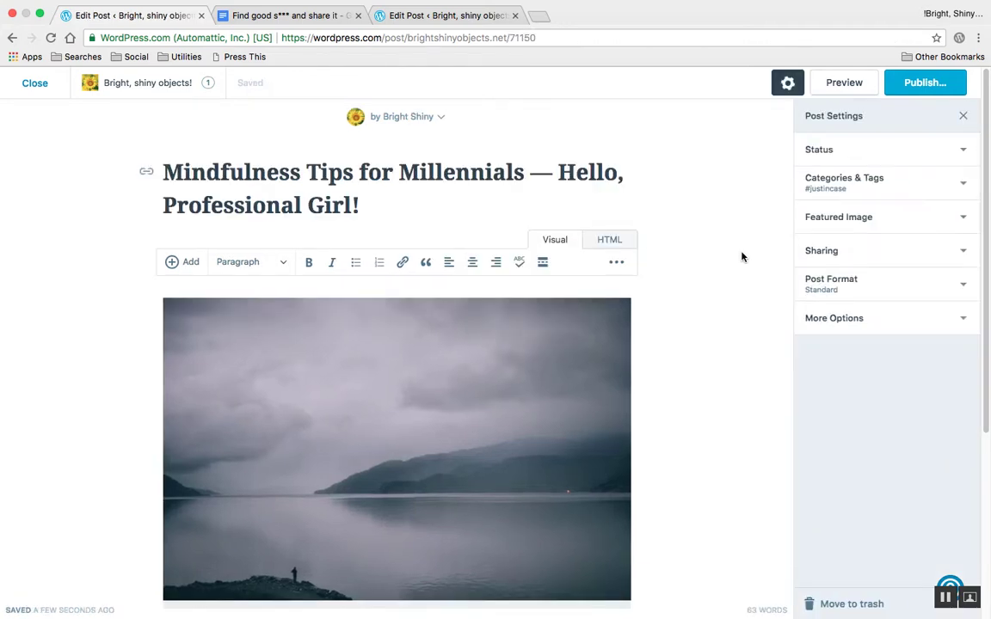
pyautogui.scroll(-3, 719, 254)
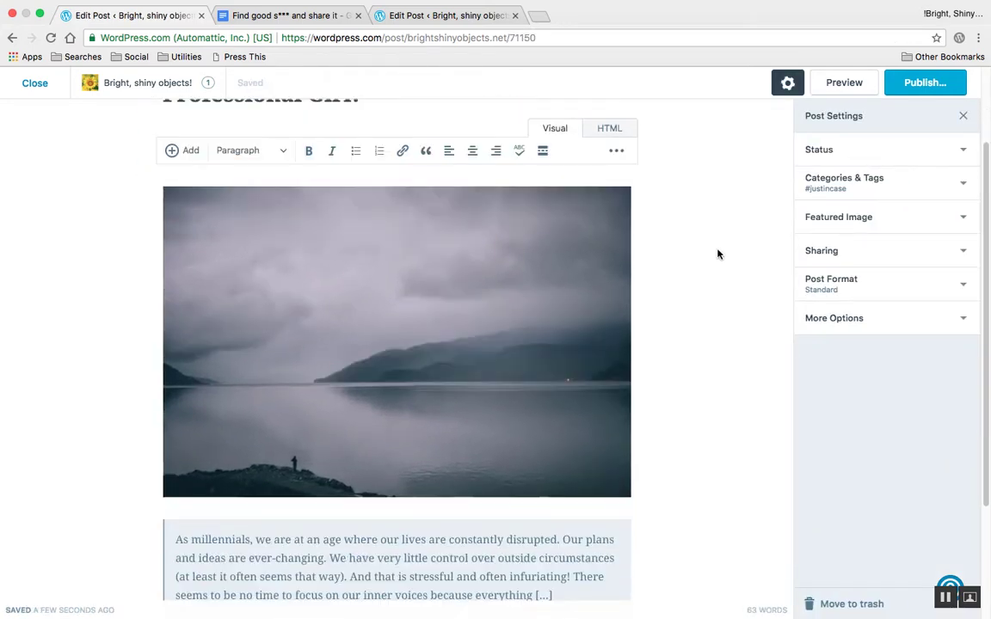
pyautogui.scroll(3, 488, 150)
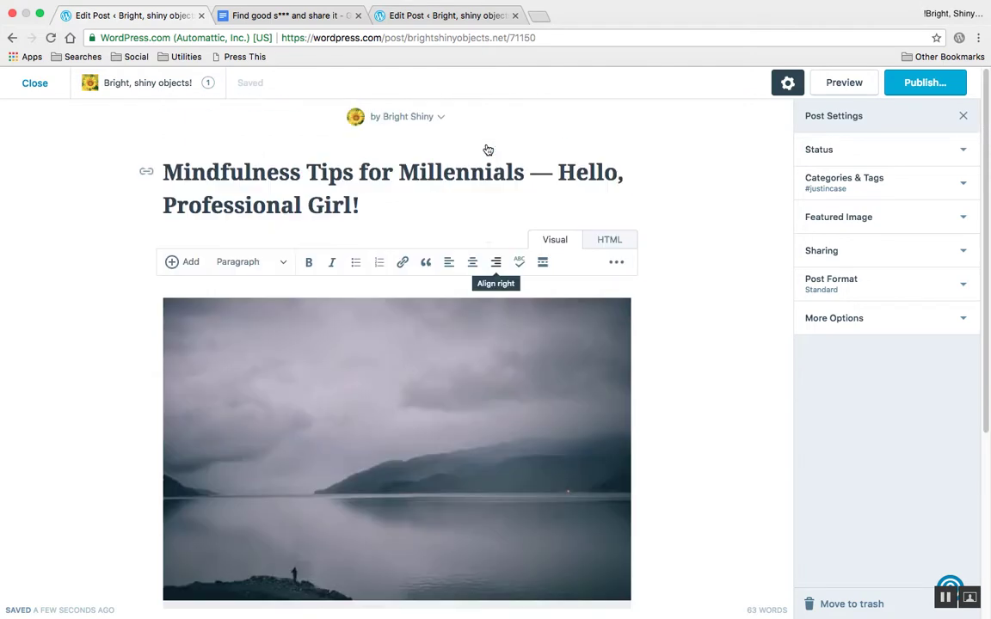
# - Delete the site name from the draft title and add an empty paragraph below the via line
pyautogui.click(376, 204)
pyautogui.press('BackSpace')
pyautogui.press('BackSpace')
pyautogui.press('BackSpace')
pyautogui.press('BackSpace')
pyautogui.press('BackSpace')
pyautogui.press('BackSpace')
pyautogui.press('BackSpace')
pyautogui.press('BackSpace')
pyautogui.press('BackSpace')
pyautogui.press('BackSpace')
pyautogui.press('BackSpace')
pyautogui.press('BackSpace')
pyautogui.press('BackSpace')
pyautogui.press('BackSpace')
pyautogui.press('BackSpace')
pyautogui.press('BackSpace')
pyautogui.press('BackSpace')
pyautogui.press('BackSpace')
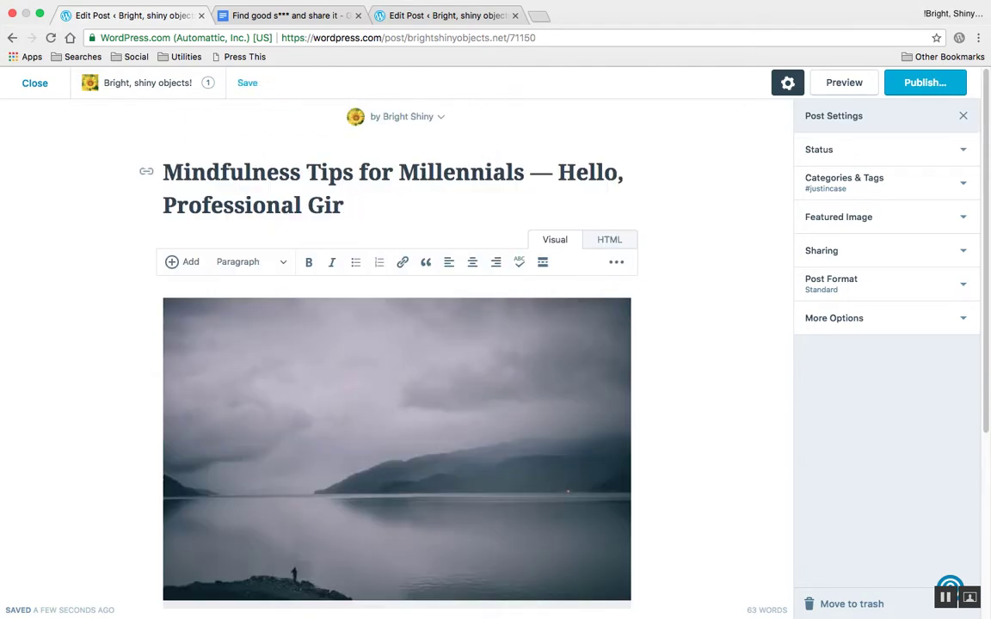
pyautogui.press('BackSpace')
pyautogui.press('BackSpace')
pyautogui.press('BackSpace')
pyautogui.press('BackSpace')
pyautogui.press('BackSpace')
pyautogui.press('BackSpace')
pyautogui.press('BackSpace')
pyautogui.press('BackSpace')
pyautogui.press('BackSpace')
pyautogui.press('BackSpace')
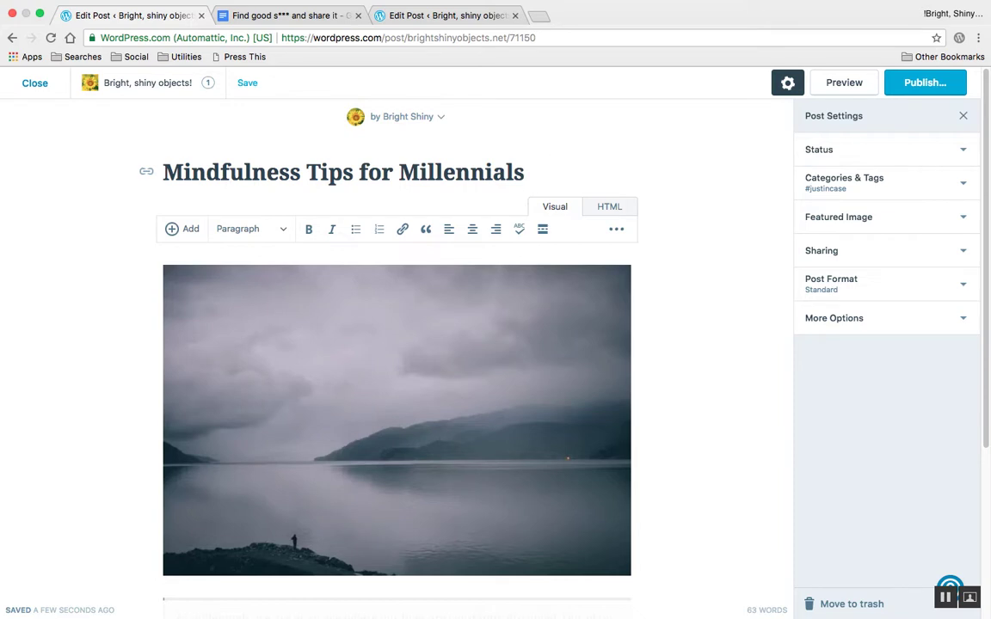
pyautogui.scroll(-3, 394, 202)
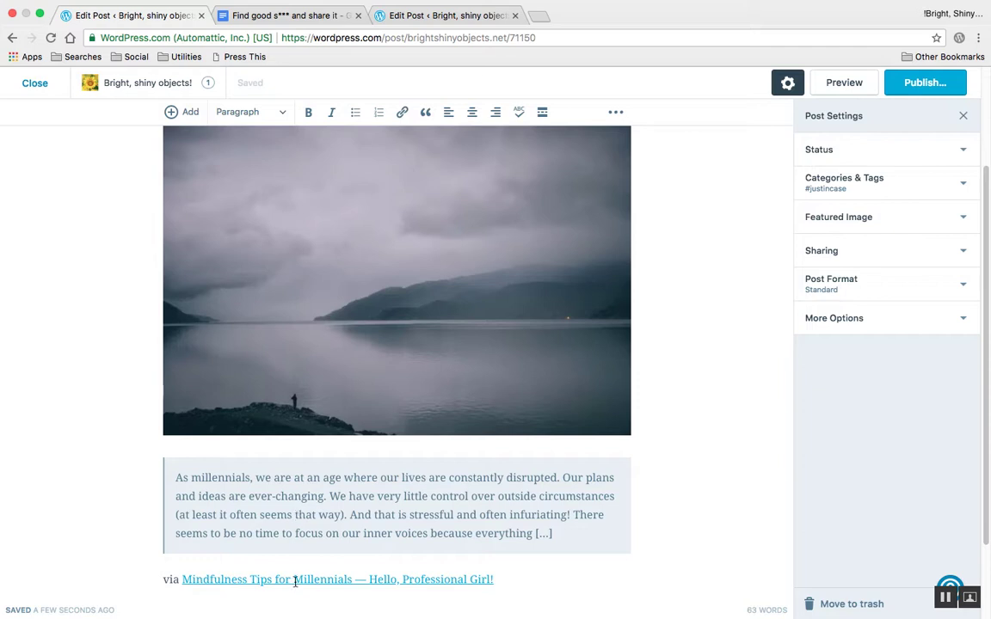
pyautogui.scroll(-2, 294, 582)
pyautogui.click(542, 513)
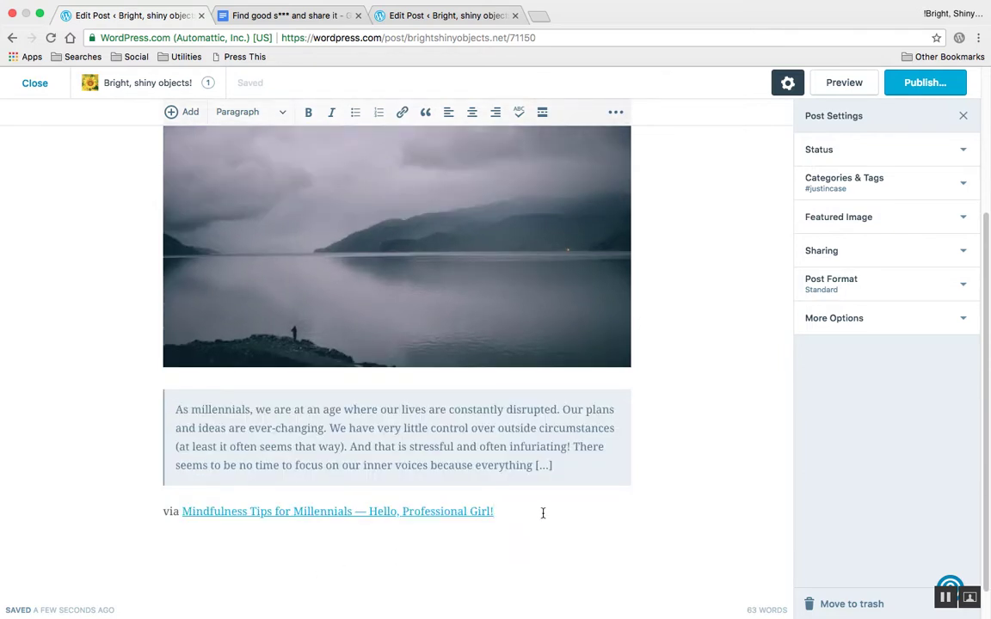
pyautogui.press('Return')
pyautogui.scroll(3, 535, 436)
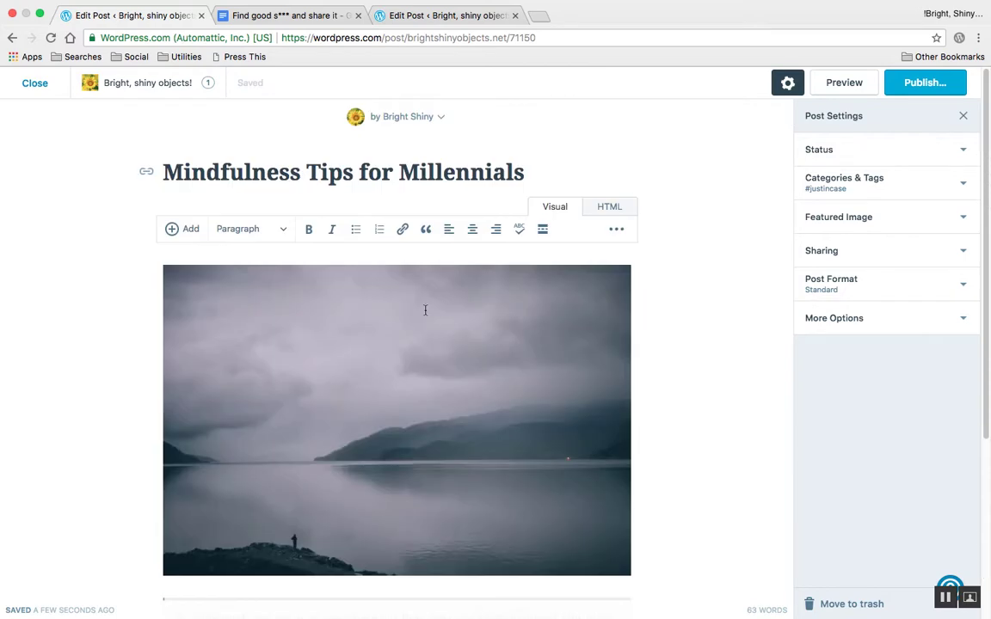
# - Close the first draft, search followed sites for 'mindfulness', and reshare the post to Bright, shiny objects!
pyautogui.click(39, 84)
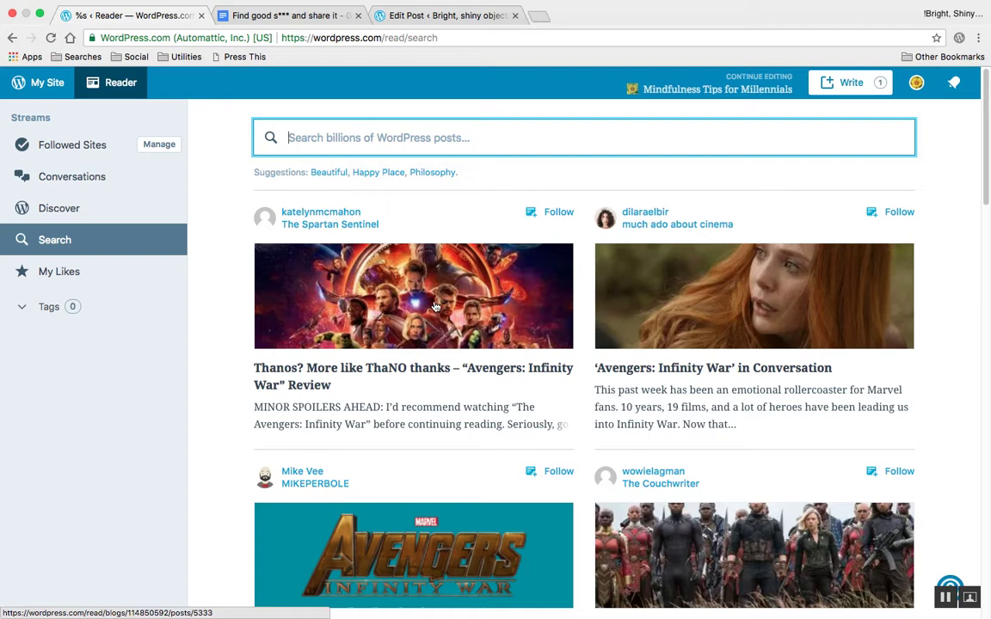
pyautogui.click(70, 146)
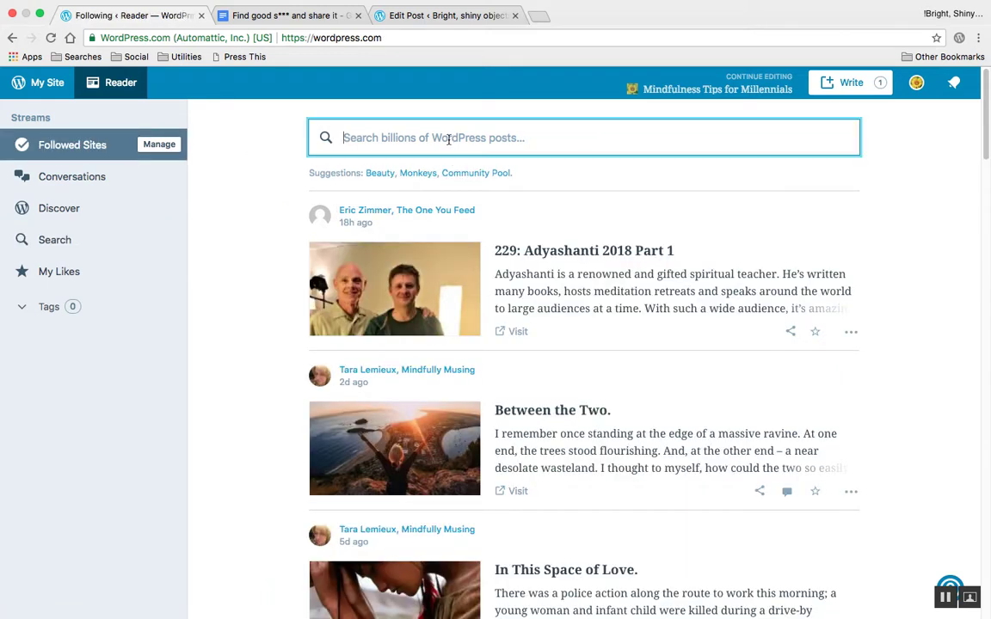
pyautogui.write('mind')
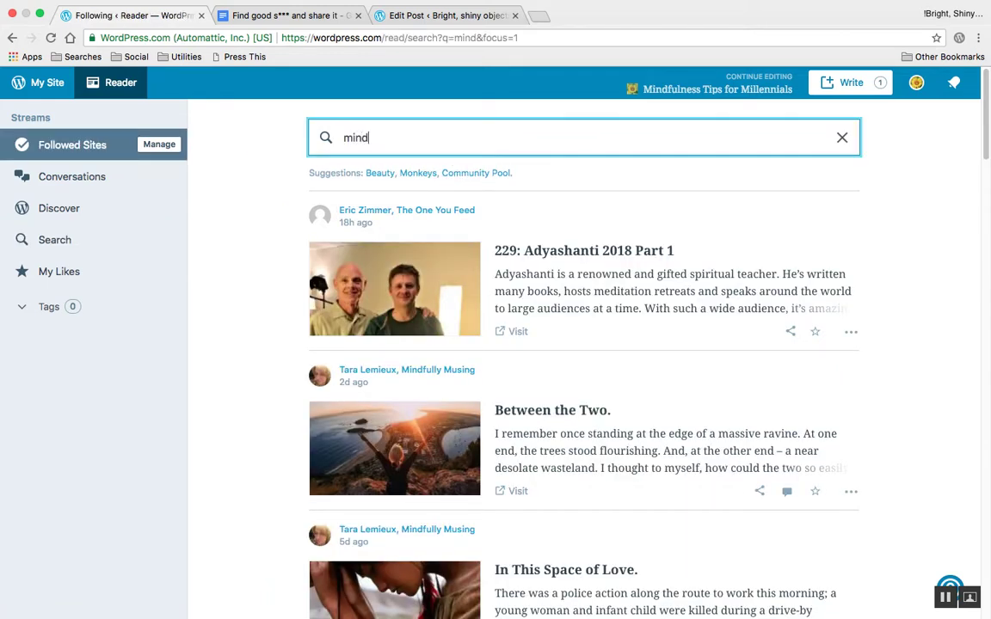
pyautogui.write('fulness')
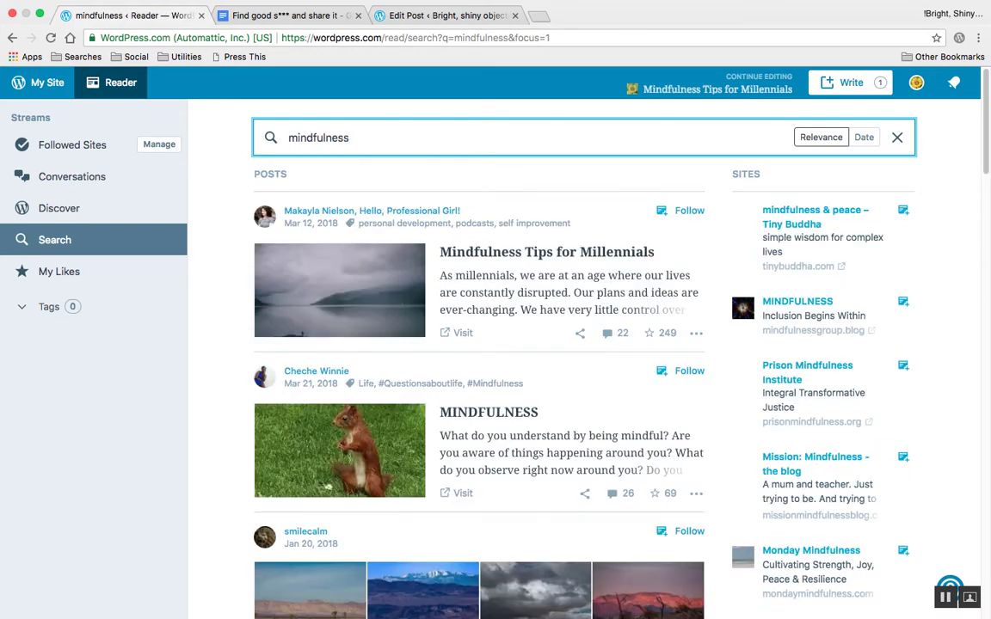
pyautogui.click(582, 335)
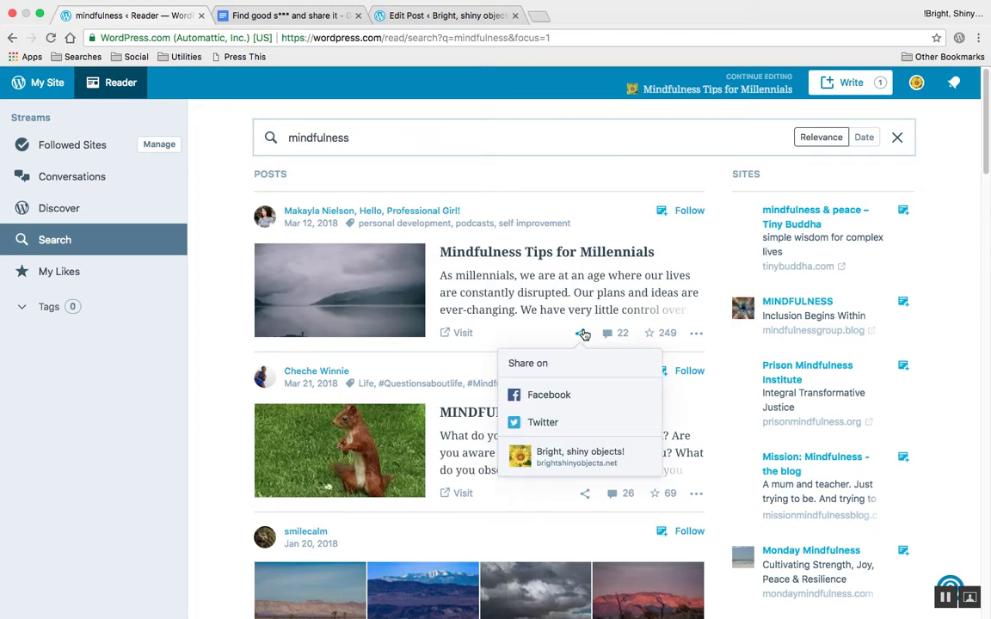
pyautogui.click(572, 457)
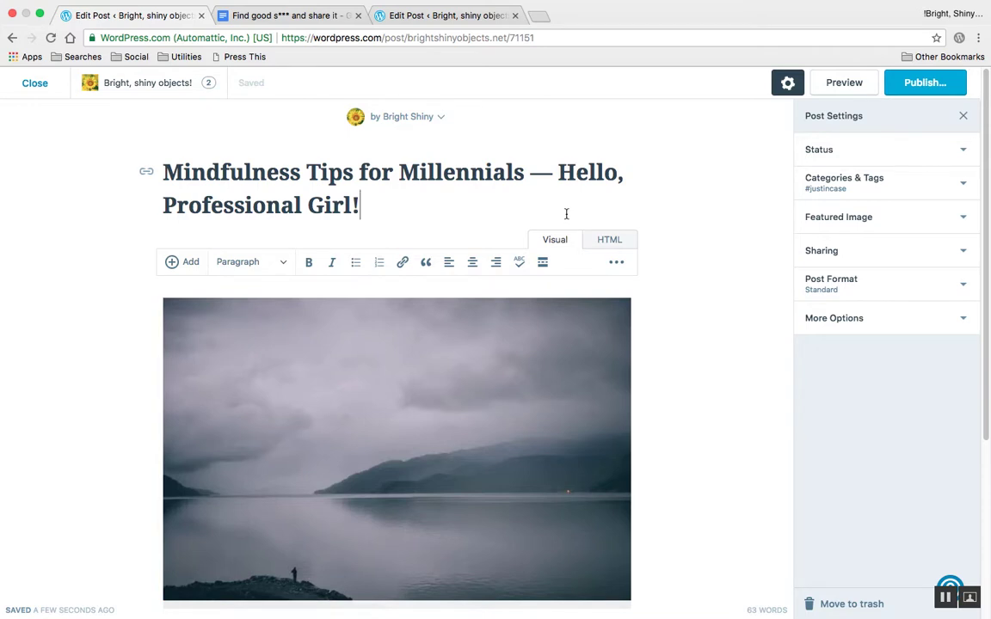
# - Trim the draft title to 'Mindfulness Tips for Millennials'
pyautogui.press('BackSpace')
pyautogui.press('BackSpace')
pyautogui.press('BackSpace')
pyautogui.press('BackSpace')
pyautogui.press('BackSpace')
pyautogui.press('BackSpace')
pyautogui.press('BackSpace')
pyautogui.press('BackSpace')
pyautogui.press('BackSpace')
pyautogui.press('BackSpace')
pyautogui.press('BackSpace')
pyautogui.press('BackSpace')
pyautogui.press('BackSpace')
pyautogui.press('BackSpace')
pyautogui.press('BackSpace')
pyautogui.press('BackSpace')
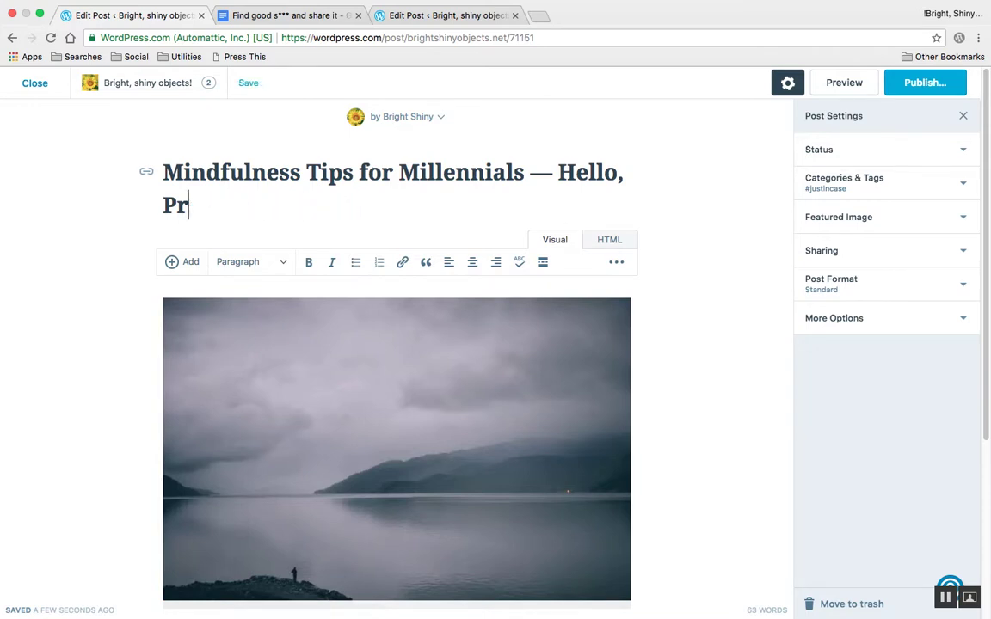
pyautogui.press('BackSpace')
pyautogui.press('BackSpace')
pyautogui.press('BackSpace')
pyautogui.press('BackSpace')
pyautogui.press('BackSpace')
pyautogui.press('BackSpace')
pyautogui.press('BackSpace')
pyautogui.press('BackSpace')
pyautogui.press('BackSpace')
pyautogui.press('BackSpace')
pyautogui.press('BackSpace')
pyautogui.press('BackSpace')
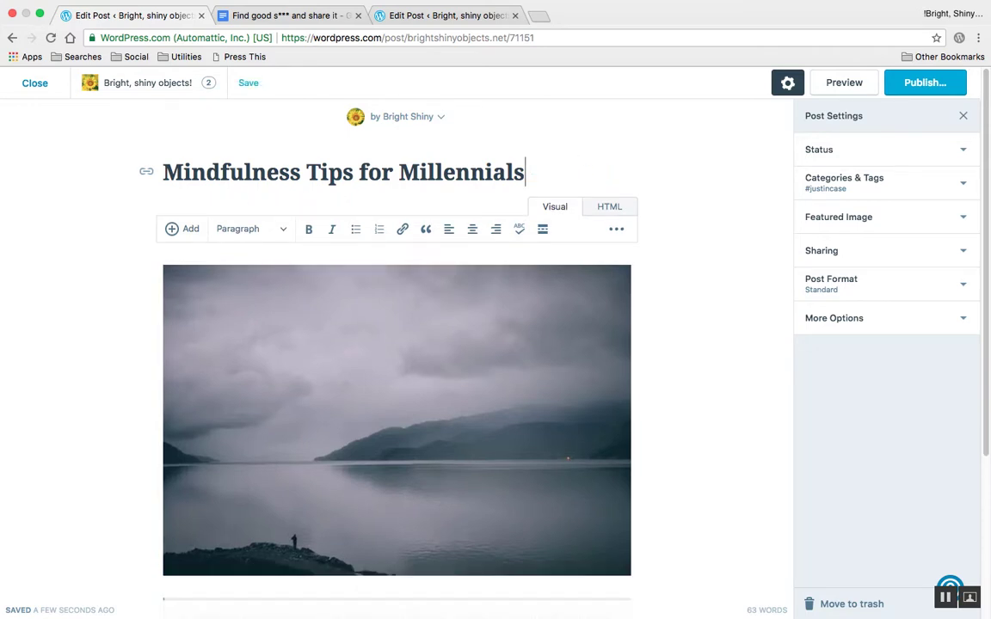
pyautogui.press('BackSpace')
pyautogui.write('s')
pyautogui.scroll(-5, 635, 349)
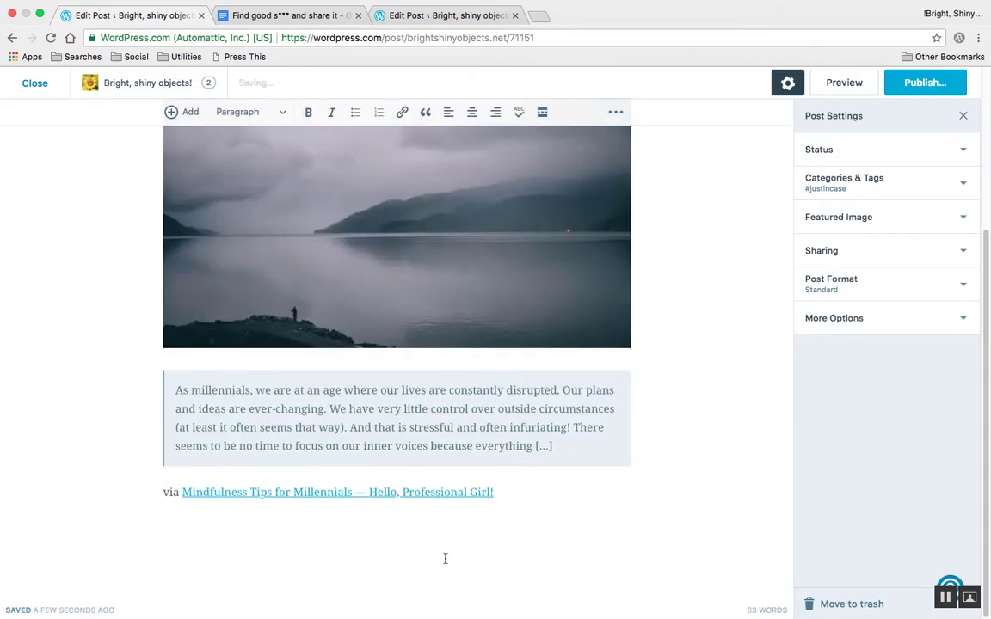
pyautogui.scroll(5, 584, 464)
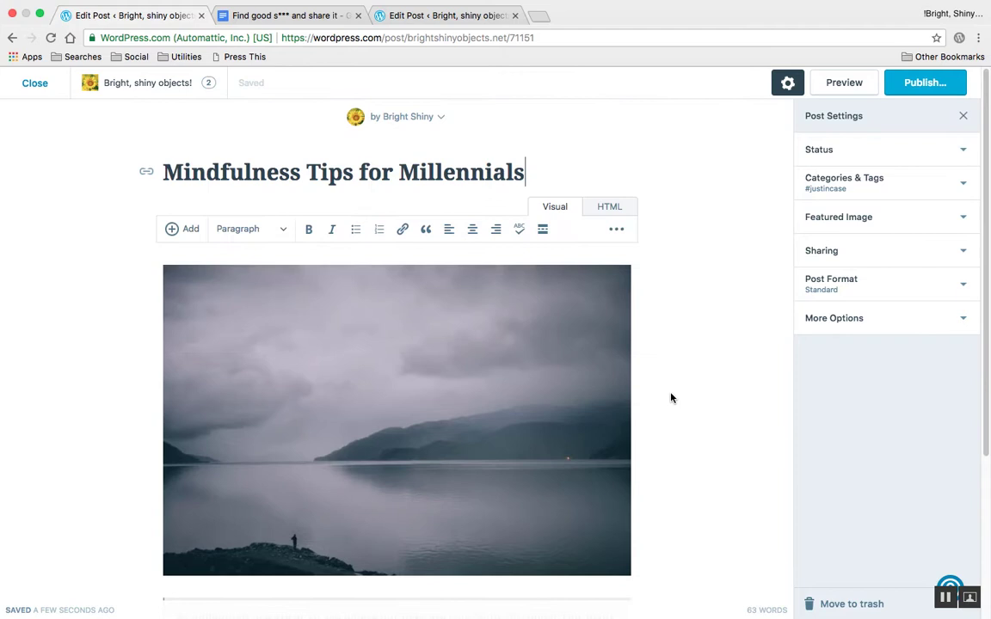
# - Publish the post and scroll through its live preview and back to the top
pyautogui.click(928, 89)
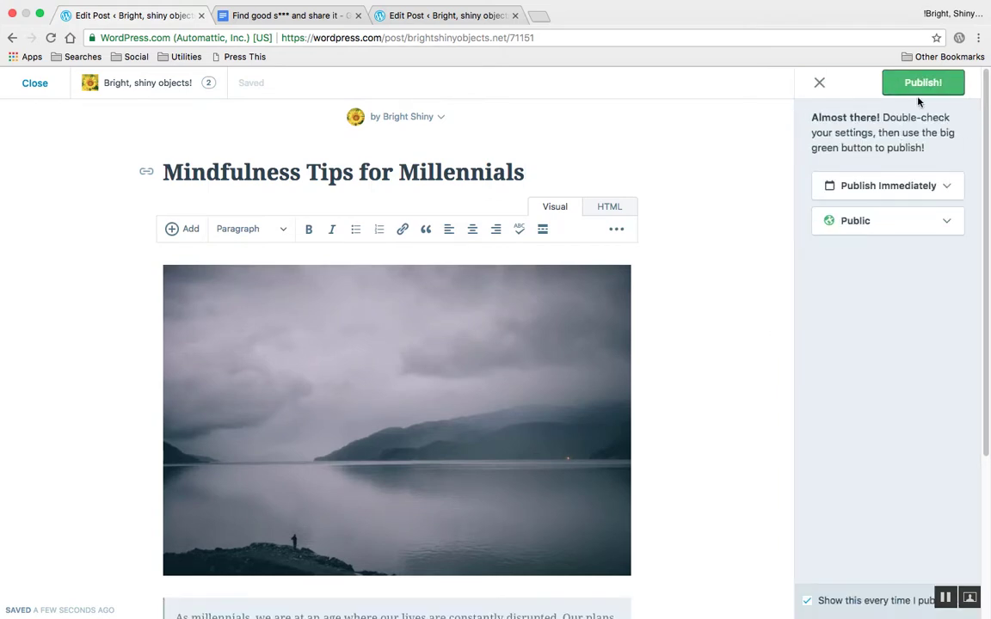
pyautogui.click(924, 84)
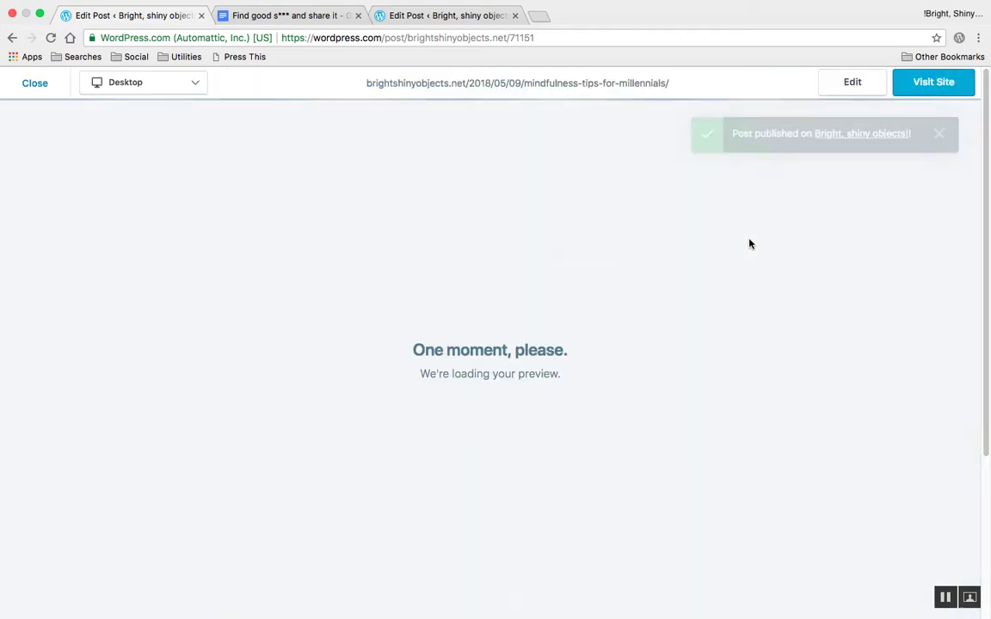
pyautogui.scroll(-5, 692, 290)
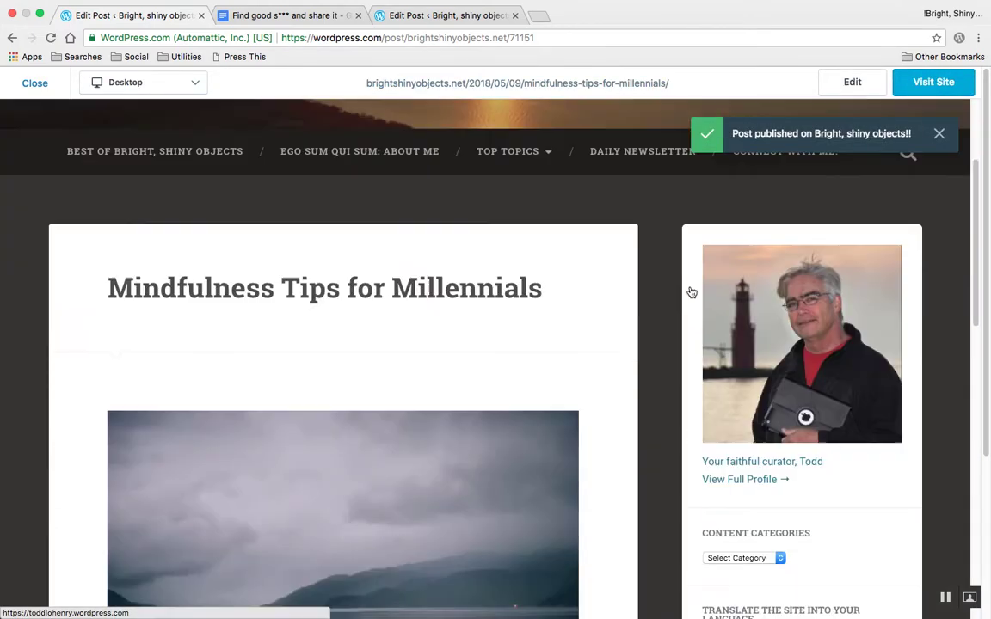
pyautogui.scroll(-4, 666, 300)
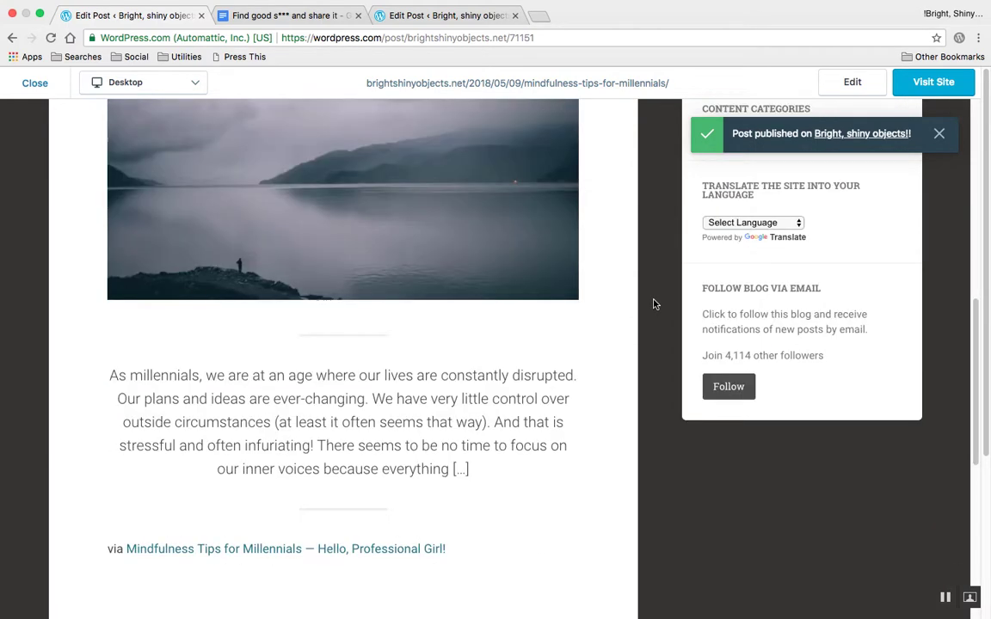
pyautogui.scroll(-5, 542, 331)
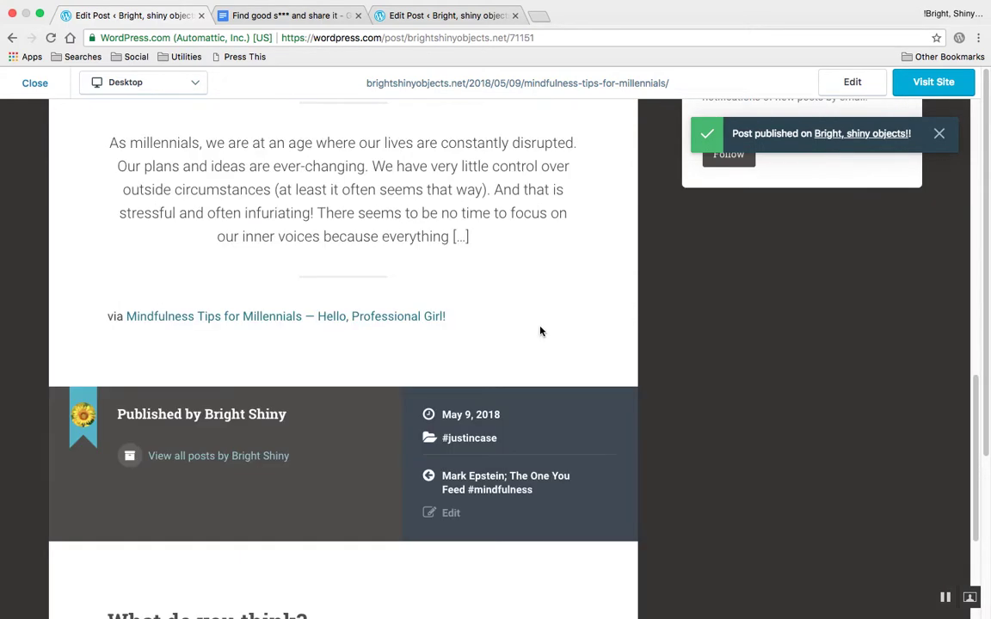
pyautogui.scroll(15, 542, 331)
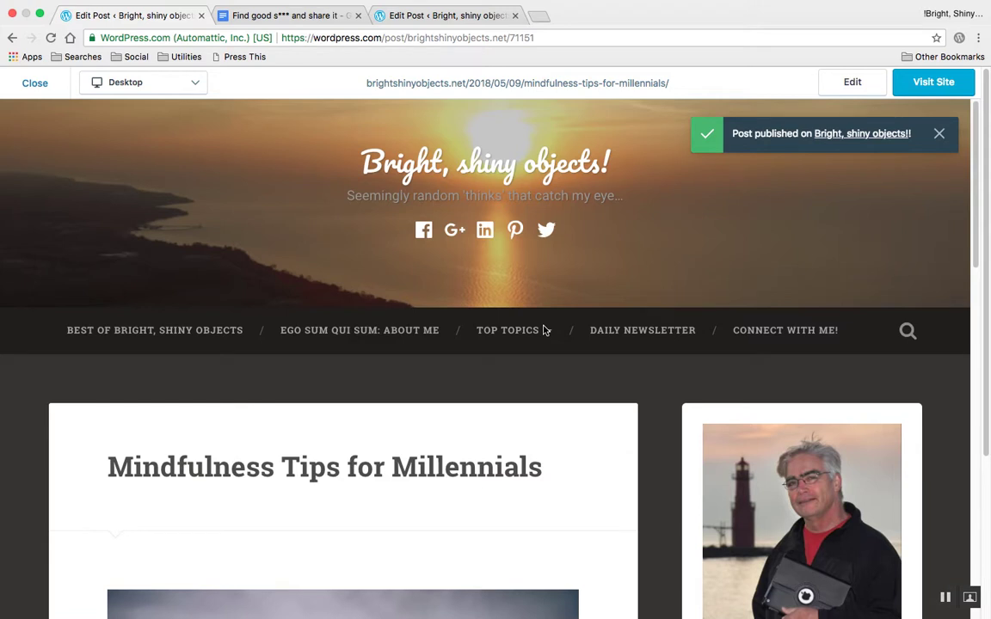
# - Close the published post's preview and return to the Followed Sites feed
pyautogui.click(33, 89)
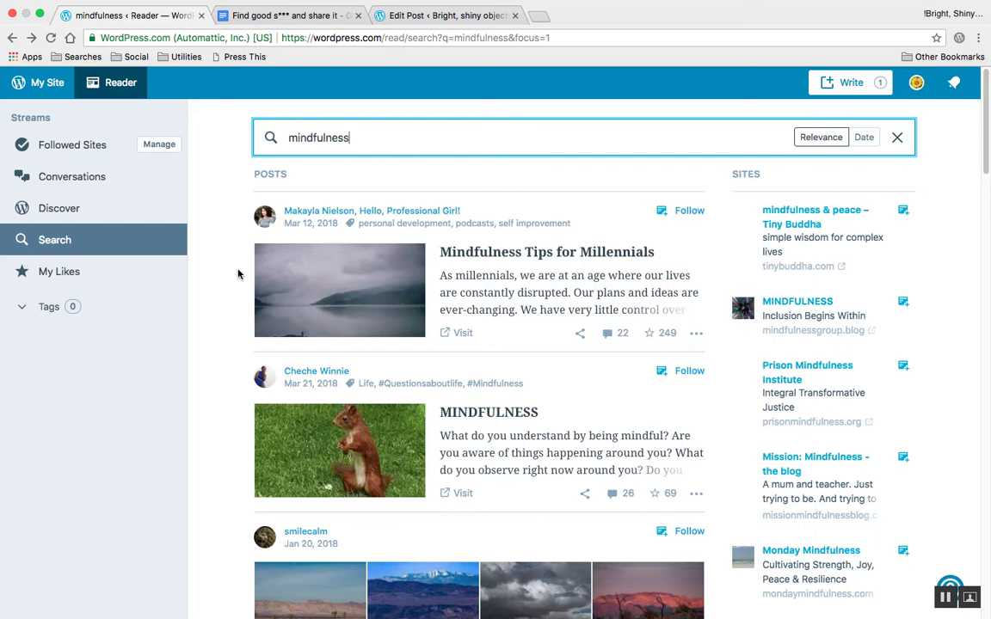
pyautogui.click(64, 139)
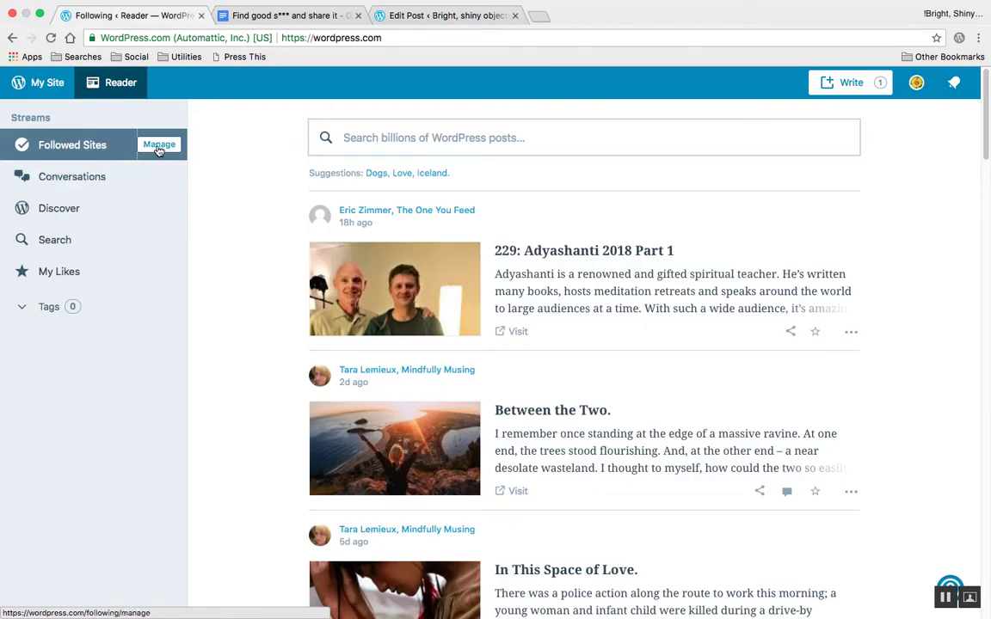
# - Search 'mindbodygreen.com' on the Manage Followed Sites page and follow the mindbodygreen result
pyautogui.click(158, 145)
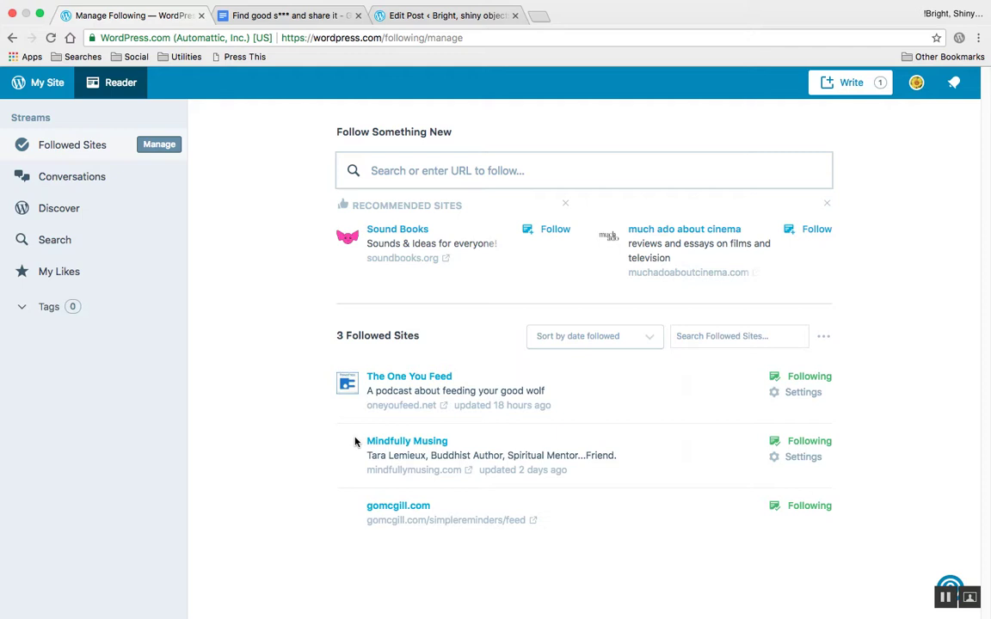
pyautogui.click(486, 172)
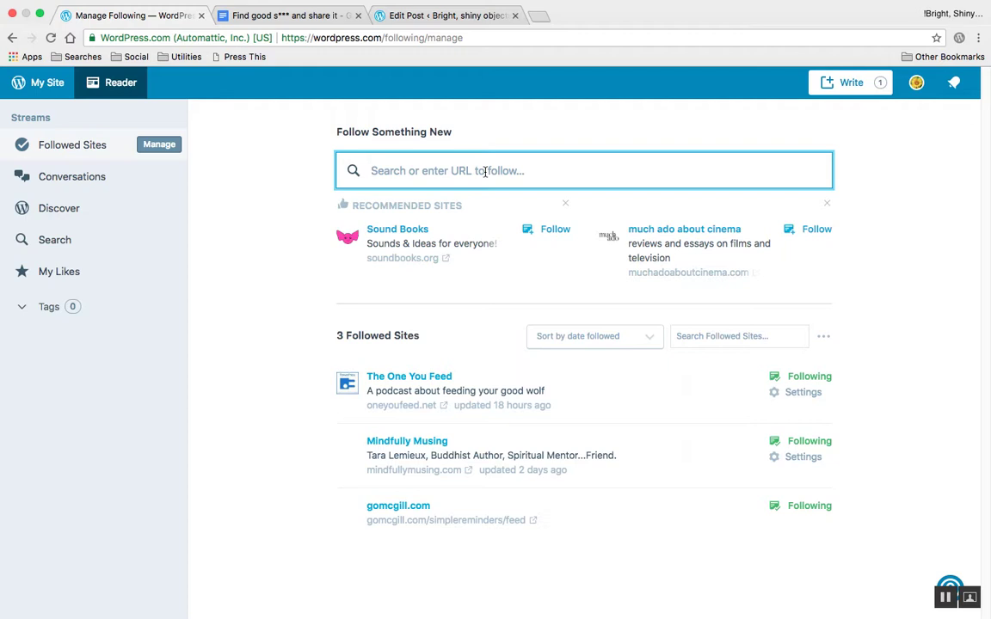
pyautogui.write('positivel')
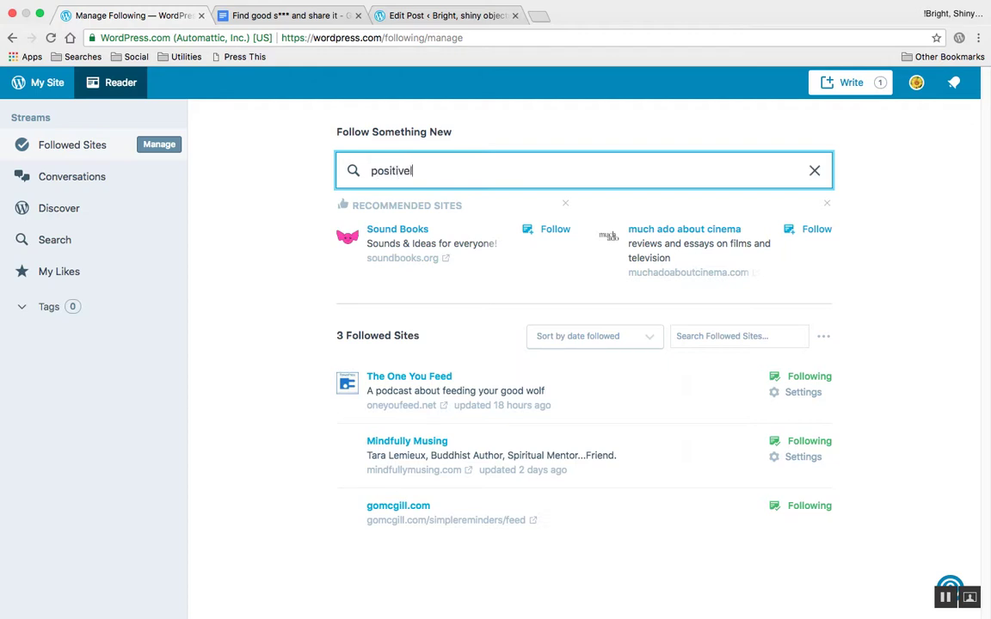
pyautogui.write('yo')
pyautogui.press('BackSpace')
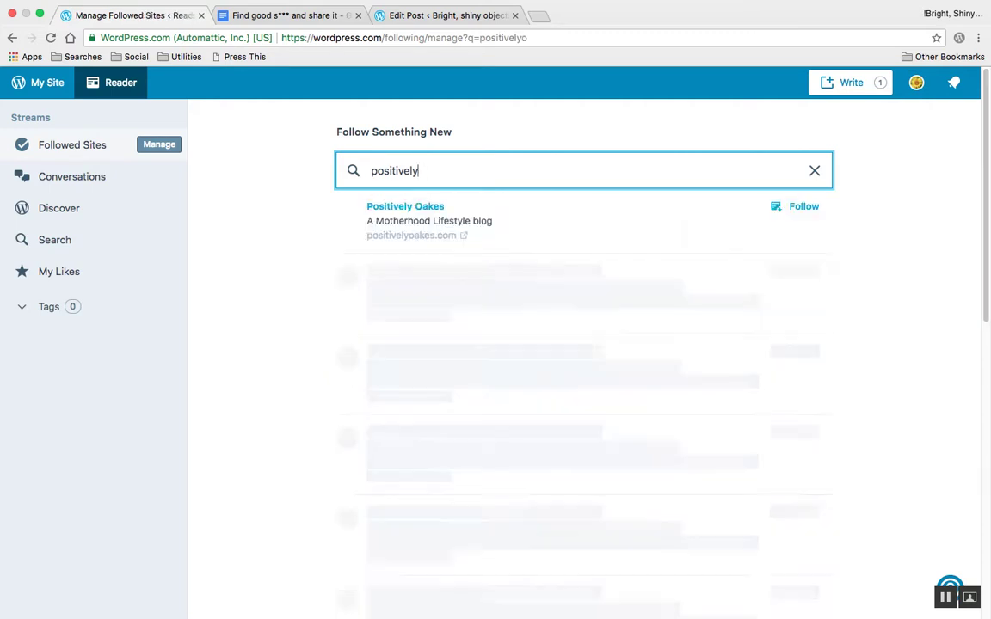
pyautogui.press('BackSpace')
pyautogui.press('BackSpace')
pyautogui.press('BackSpace')
pyautogui.press('BackSpace')
pyautogui.press('BackSpace')
pyautogui.press('BackSpace')
pyautogui.press('BackSpace')
pyautogui.press('BackSpace')
pyautogui.press('BackSpace')
pyautogui.press('BackSpace')
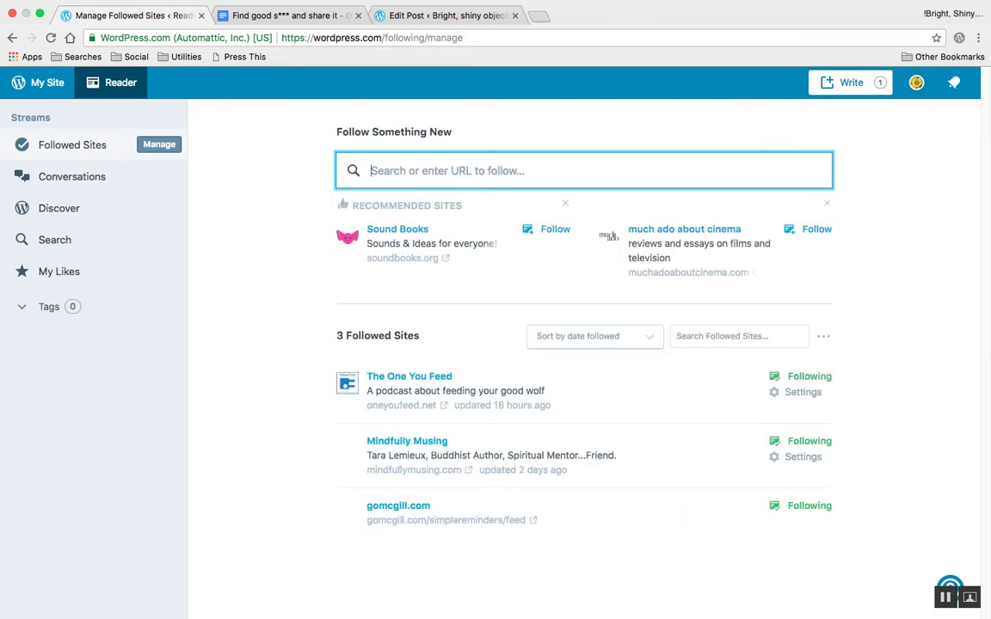
pyautogui.write('mindbody')
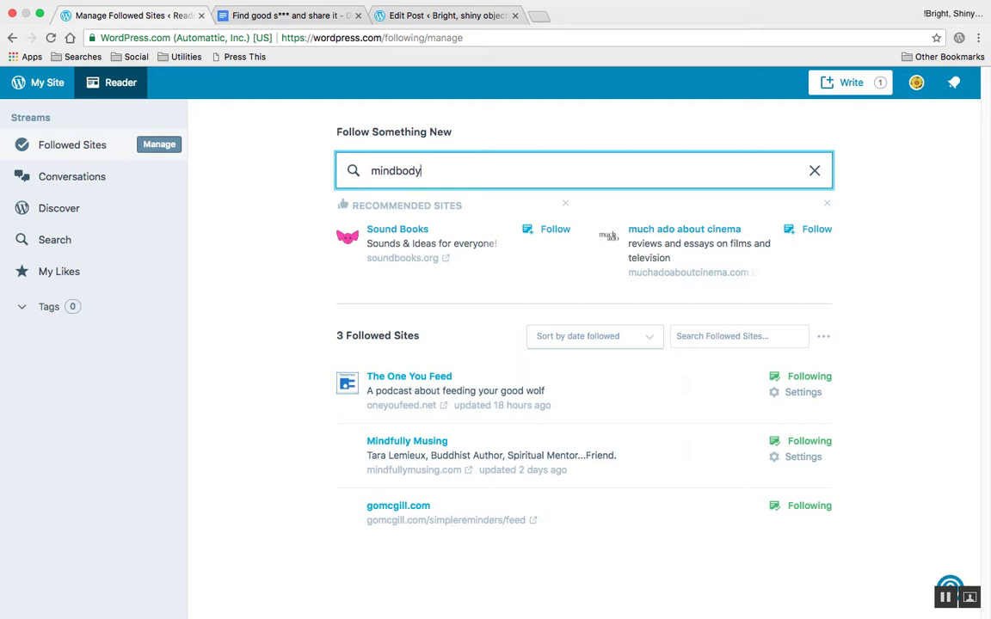
pyautogui.write('green.com')
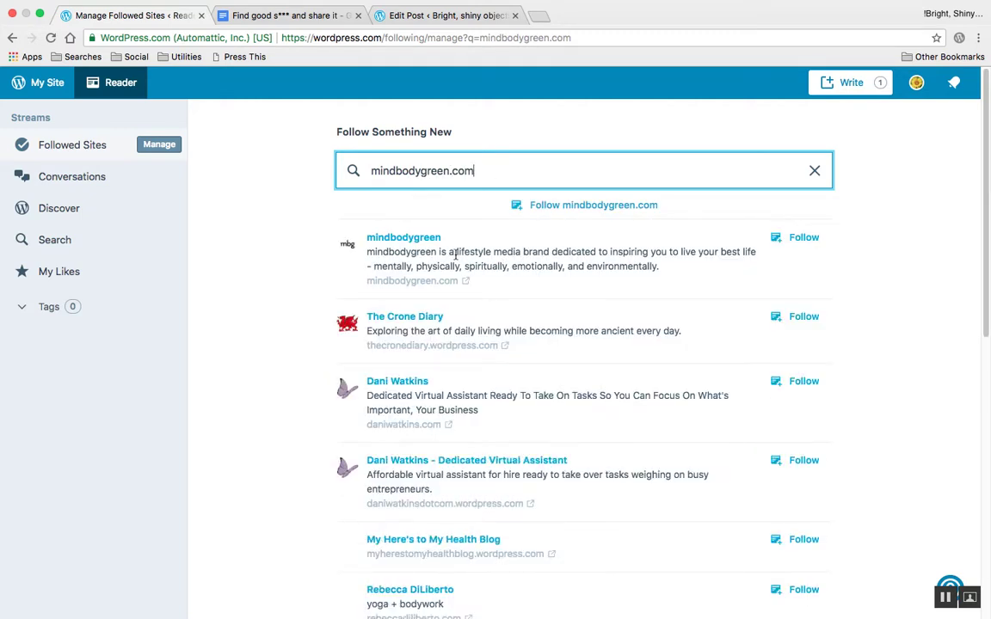
pyautogui.click(801, 241)
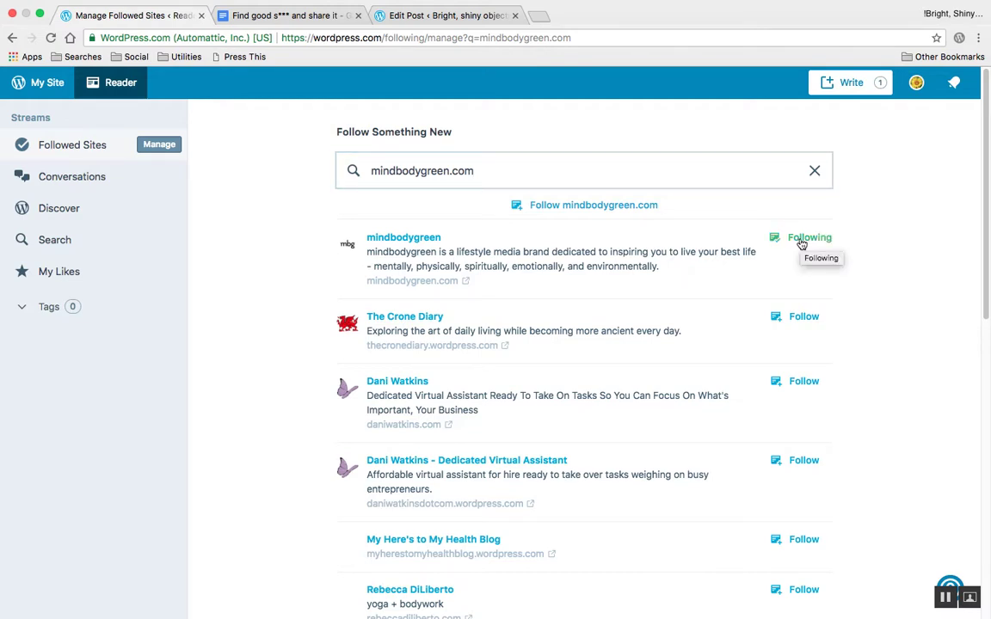
pyautogui.scroll(-2, 882, 297)
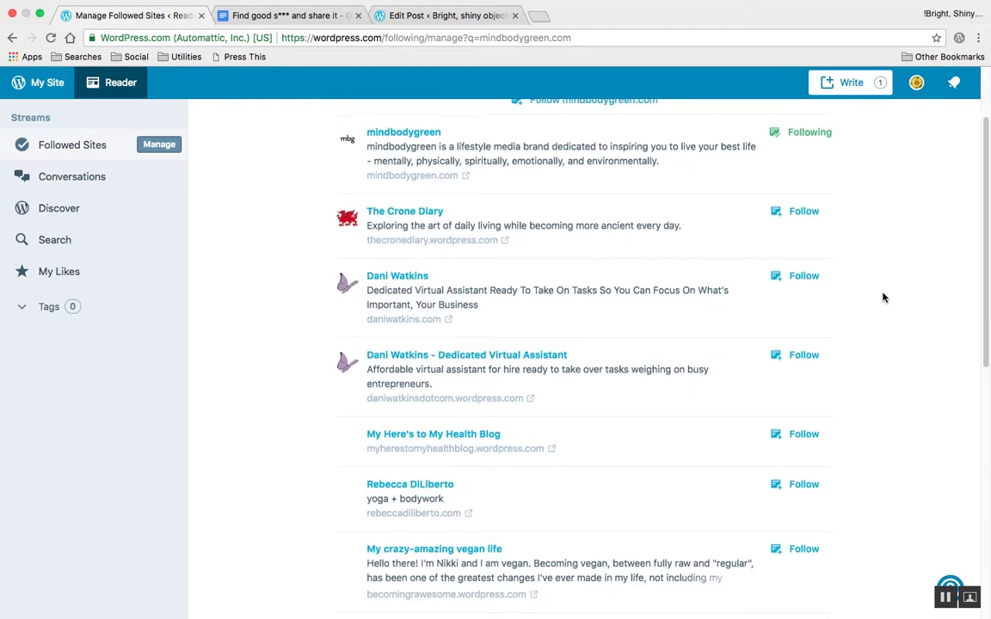
pyautogui.scroll(-3, 882, 297)
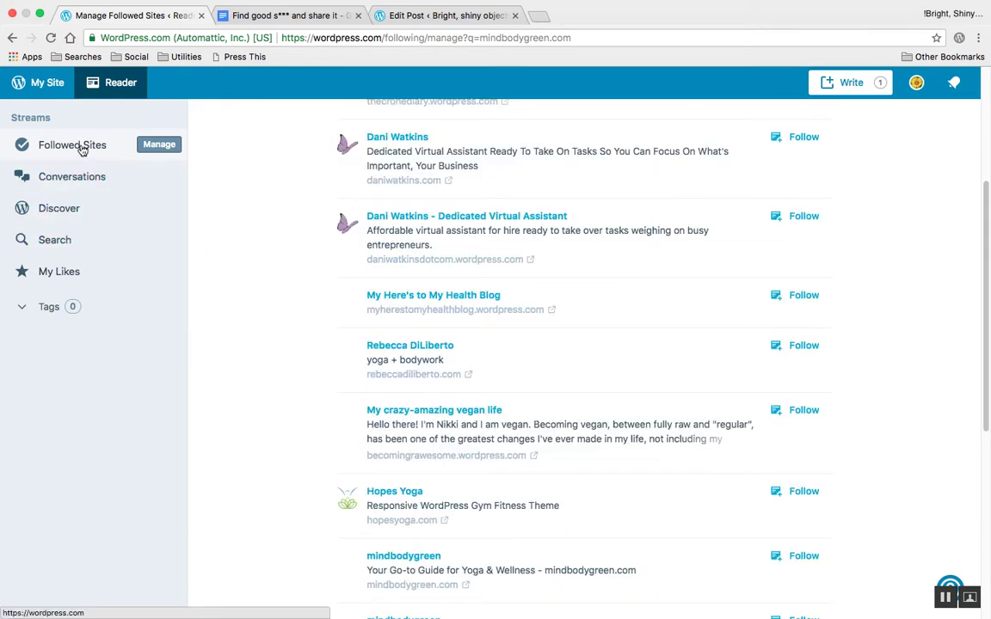
# - Scroll through the Followed Sites feed, then switch to the Conversations stream
pyautogui.click(82, 149)
pyautogui.scroll(-3, 533, 376)
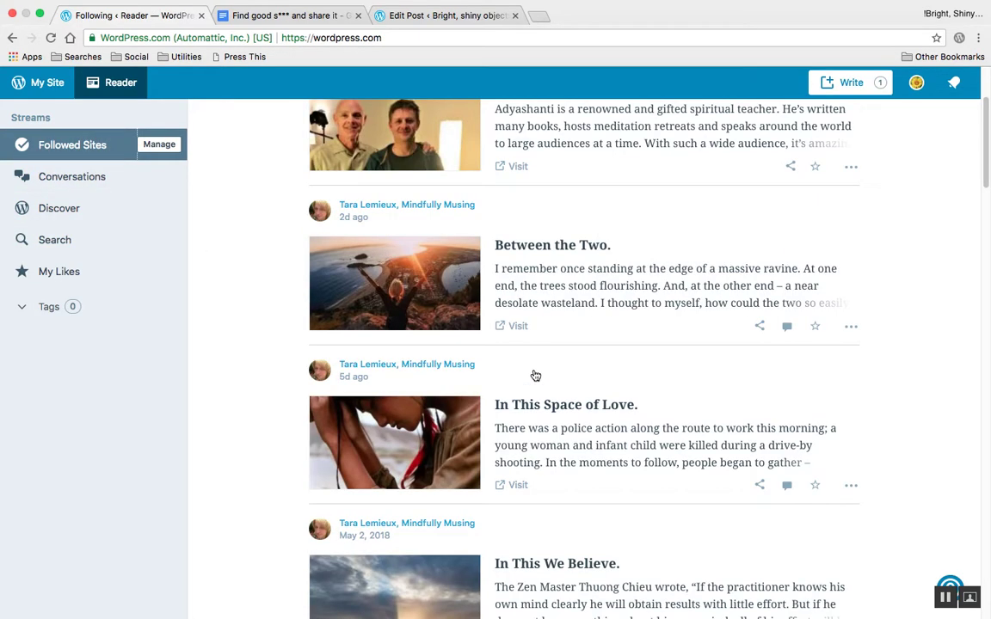
pyautogui.scroll(-6, 534, 376)
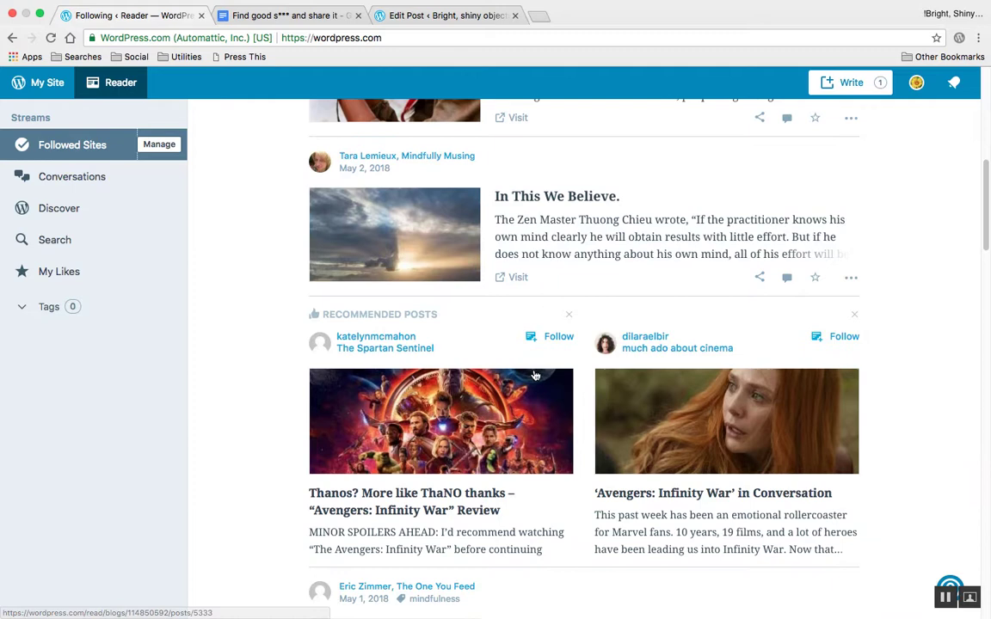
pyautogui.scroll(-4, 534, 376)
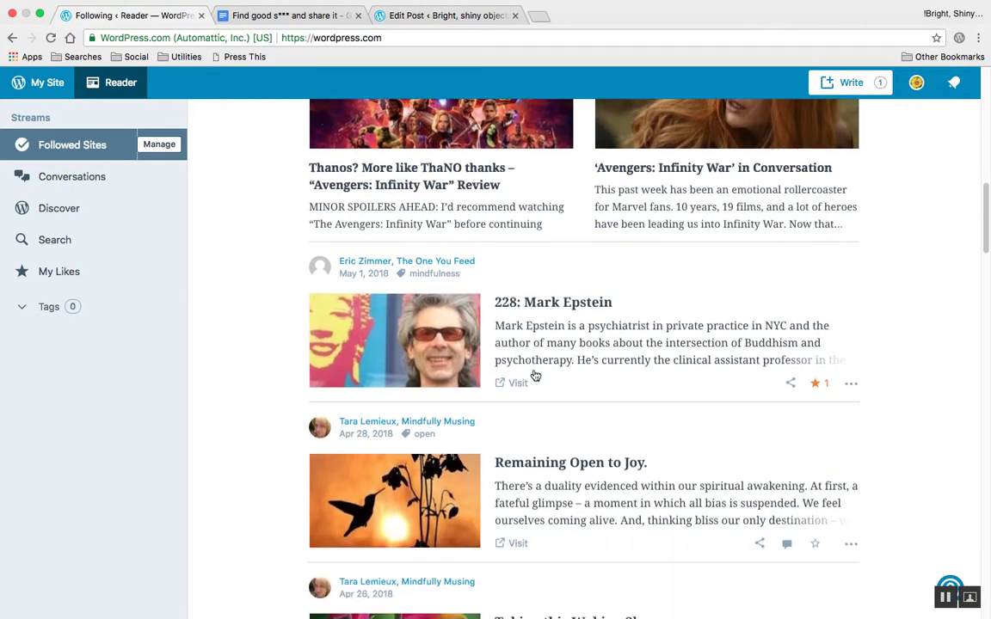
pyautogui.scroll(-3, 534, 376)
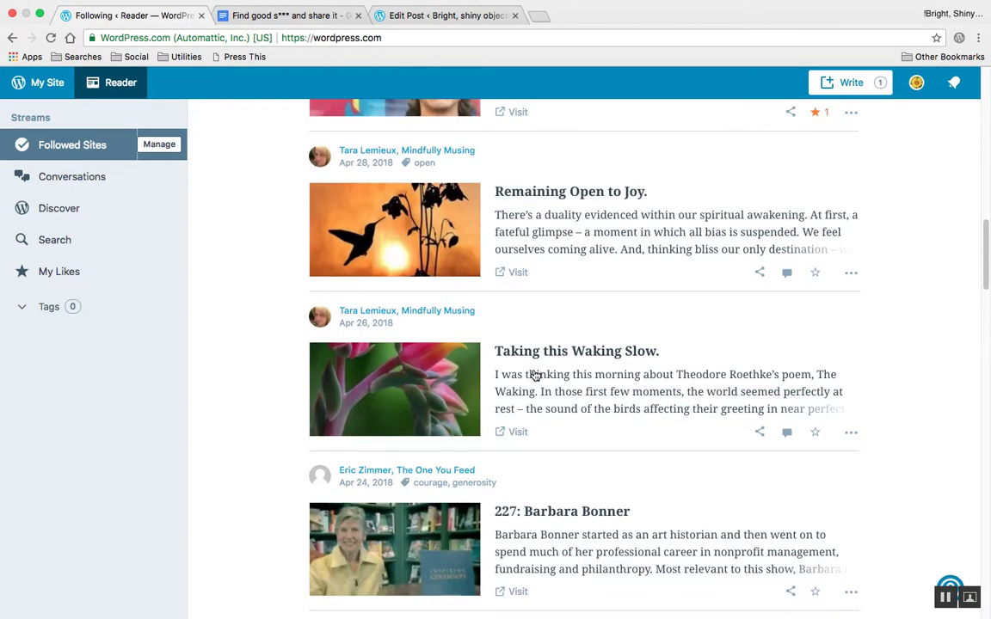
pyautogui.scroll(-1, 535, 376)
pyautogui.scroll(-5, 534, 376)
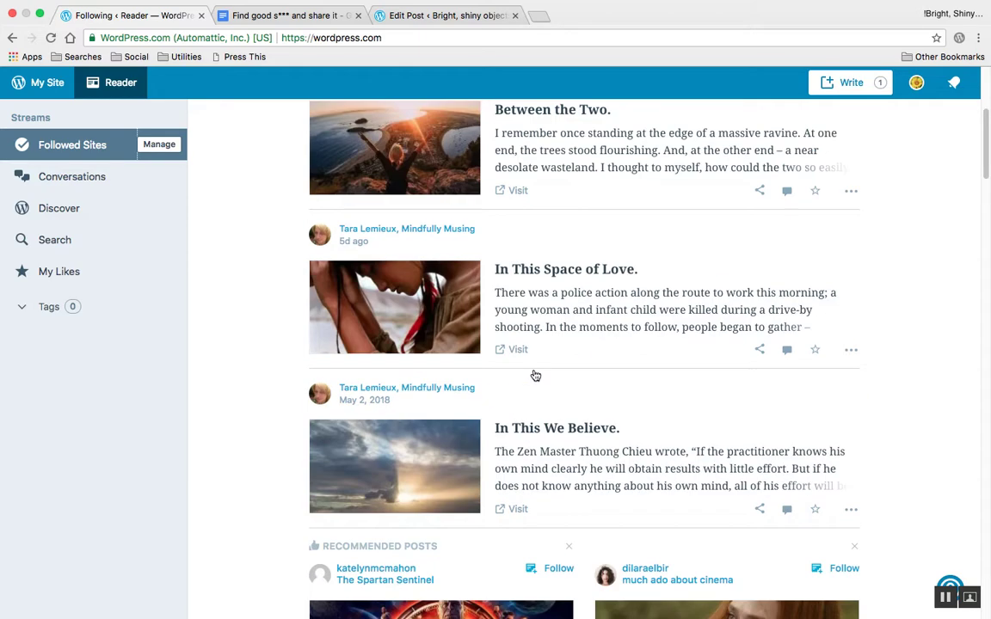
pyautogui.click(70, 180)
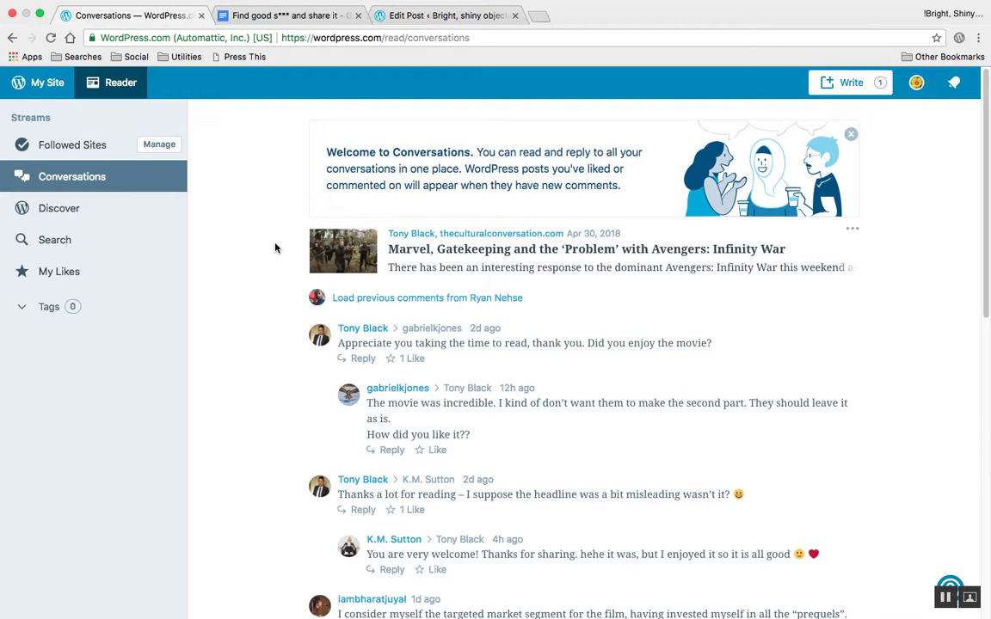
# - Close the Welcome to Conversations banner and skim the threads before moving to Discover
pyautogui.click(851, 135)
pyautogui.scroll(-5, 569, 268)
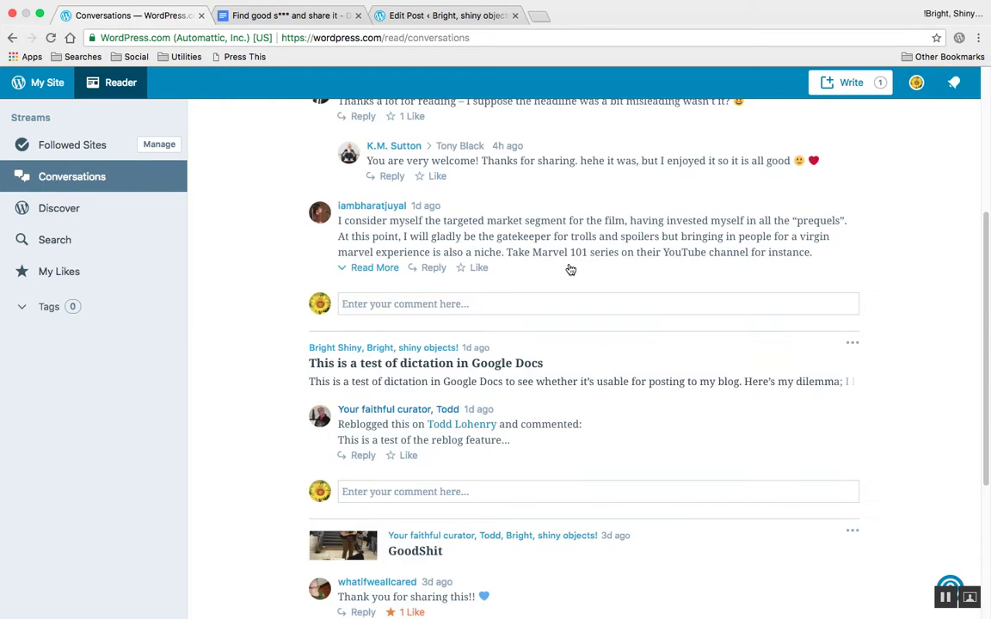
pyautogui.scroll(-2, 570, 270)
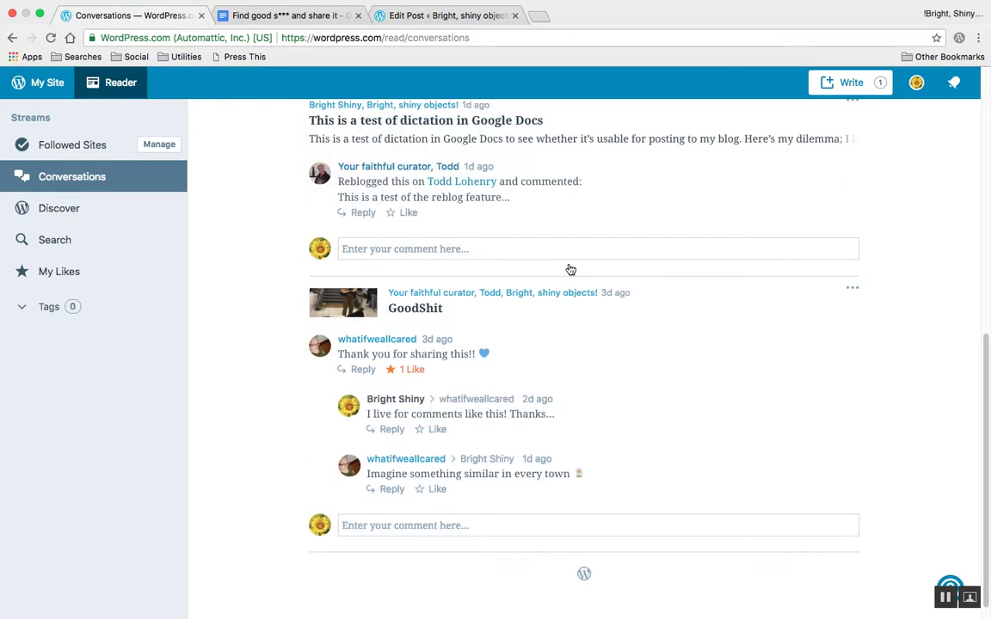
pyautogui.scroll(-1, 571, 270)
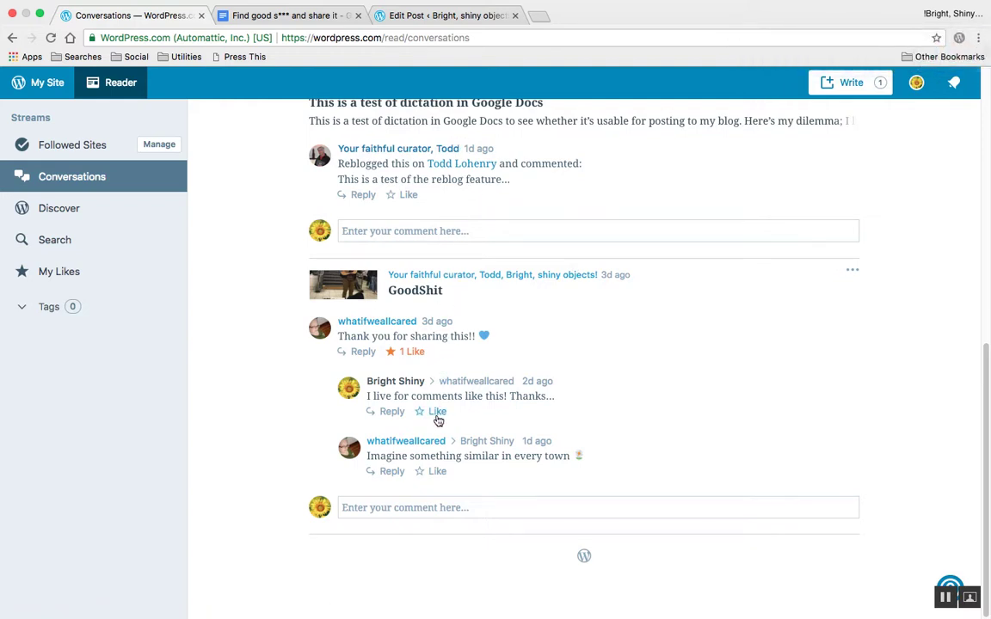
pyautogui.scroll(5, 437, 419)
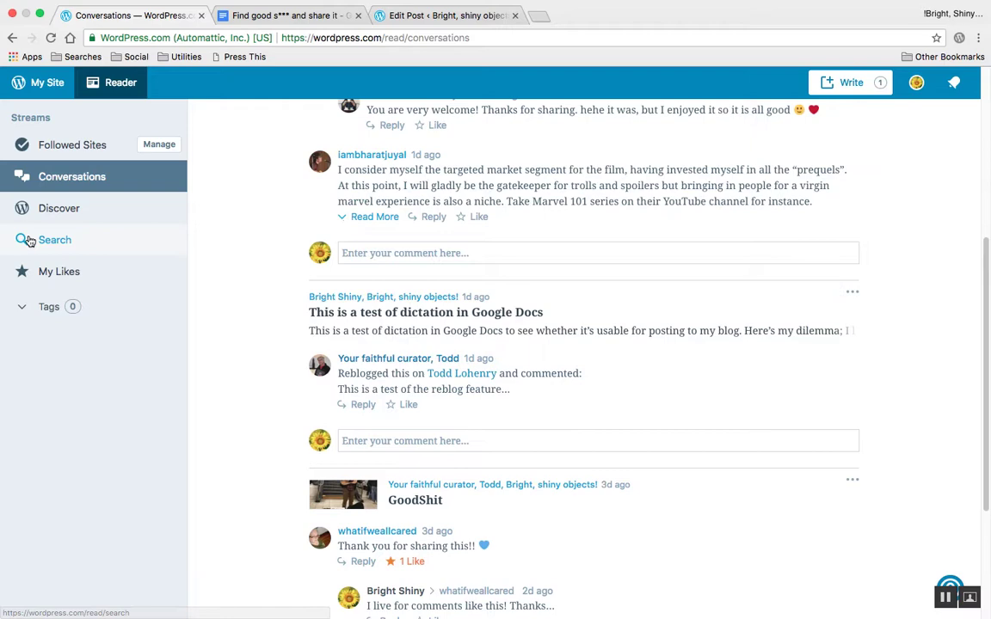
pyautogui.click(43, 208)
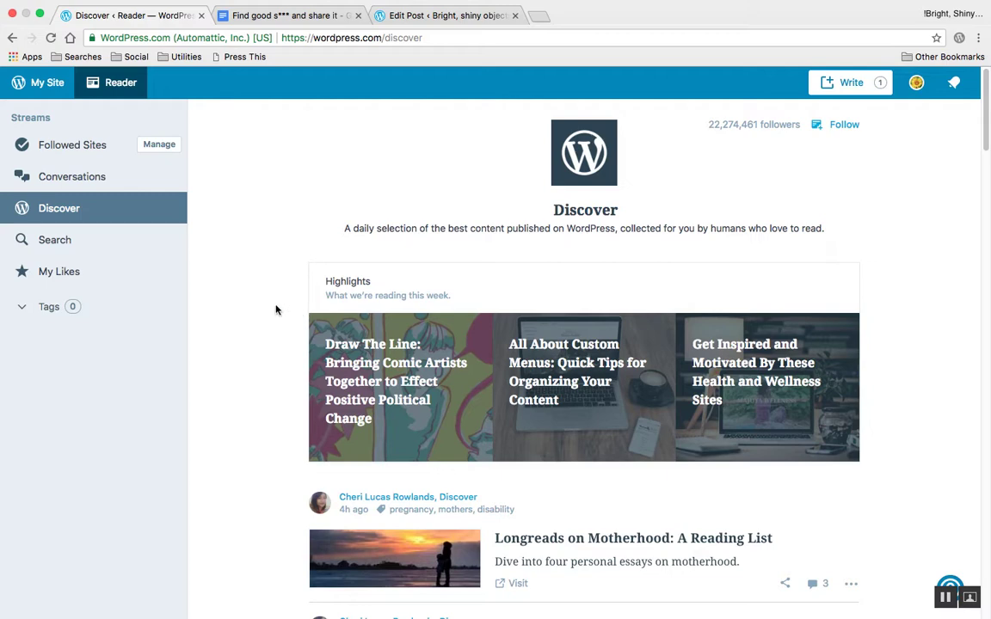
# - Follow sites from the Discover stream, including WIL WHEATON dot NET, then go to Reader search
pyautogui.click(817, 126)
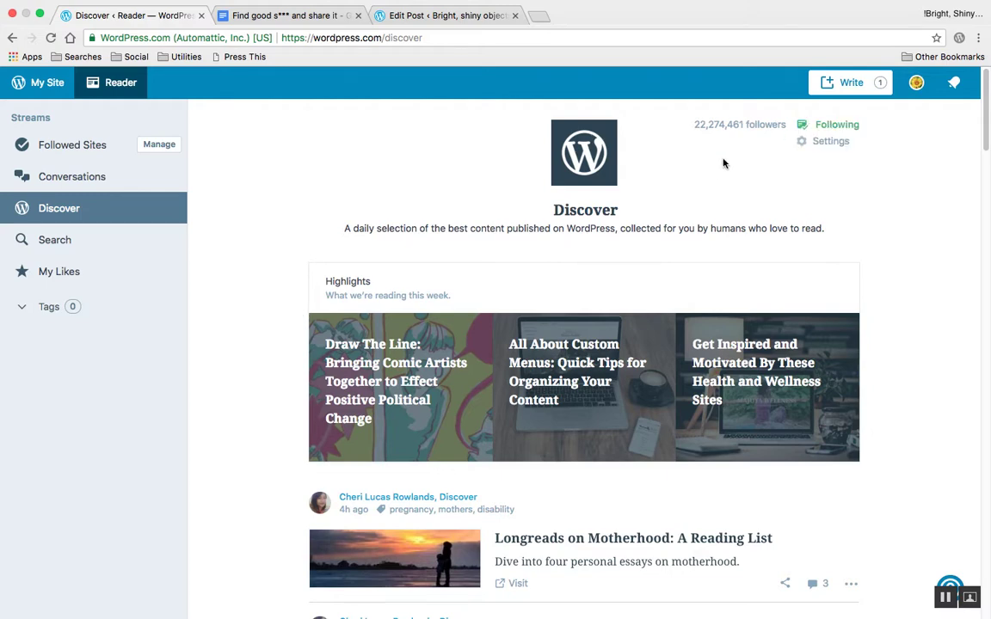
pyautogui.scroll(-2, 373, 214)
pyautogui.scroll(-5, 336, 277)
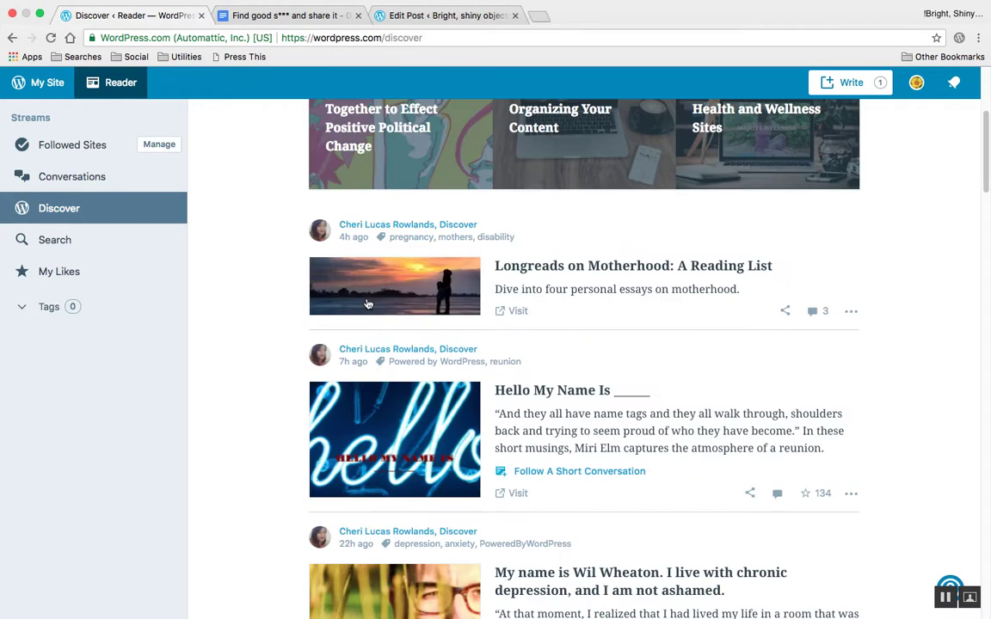
pyautogui.scroll(-8, 344, 297)
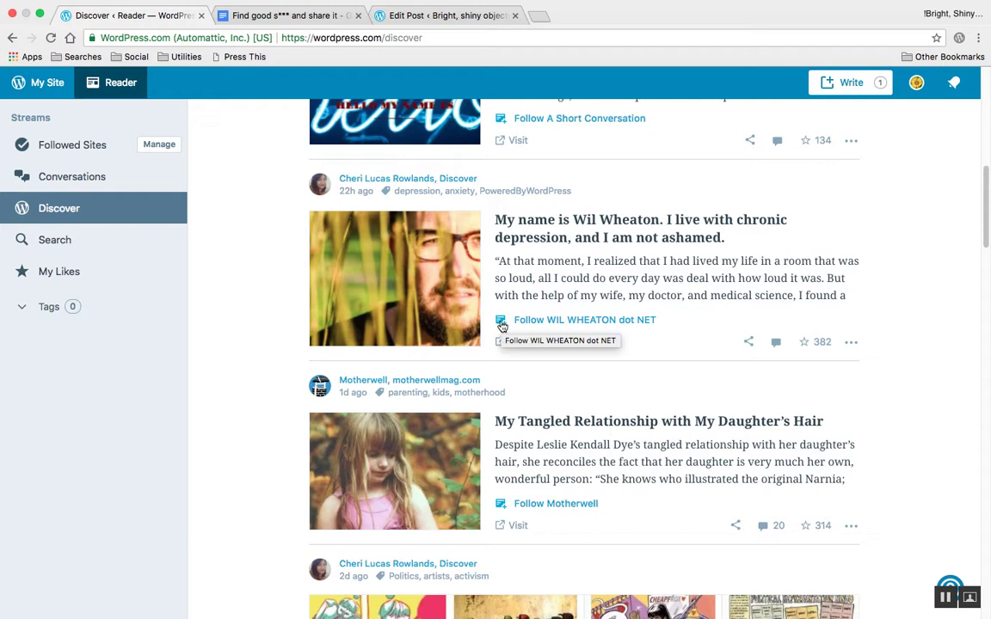
pyautogui.click(502, 324)
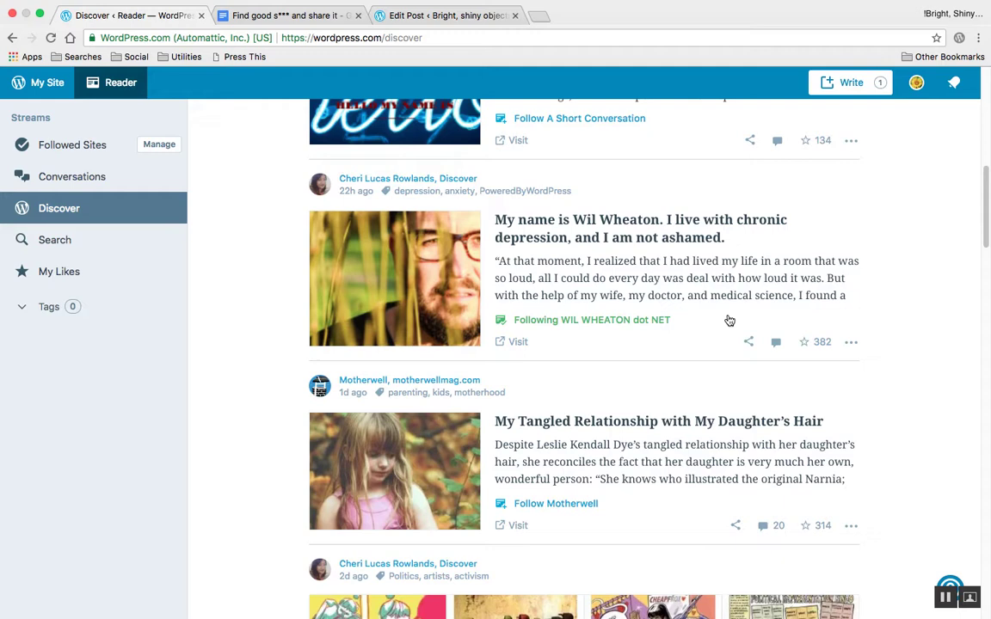
pyautogui.click(89, 247)
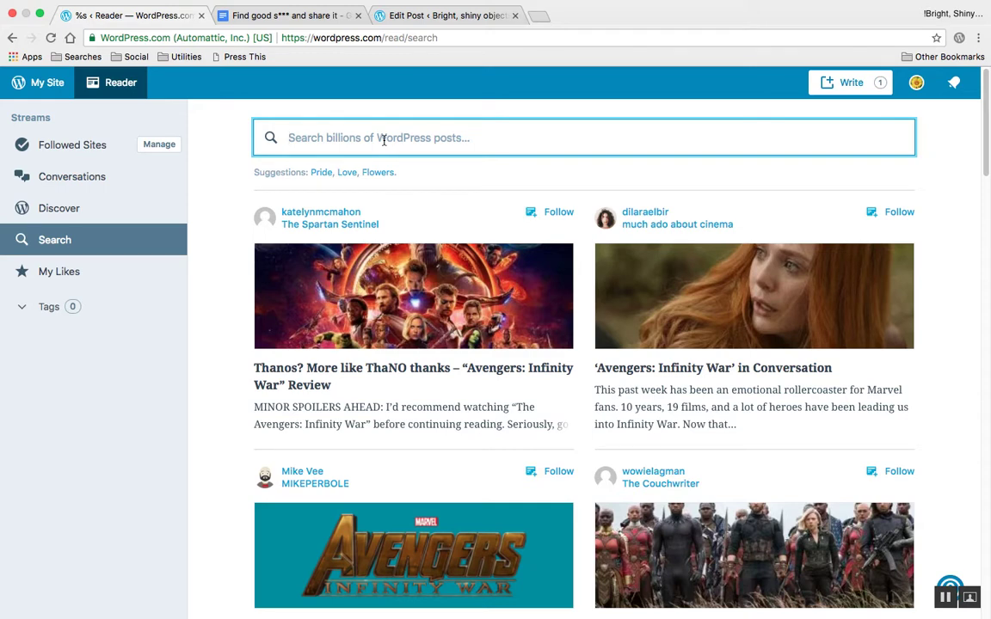
# - Enter 'evolutionary psychology' in the Reader post search box
pyautogui.write('evolu')
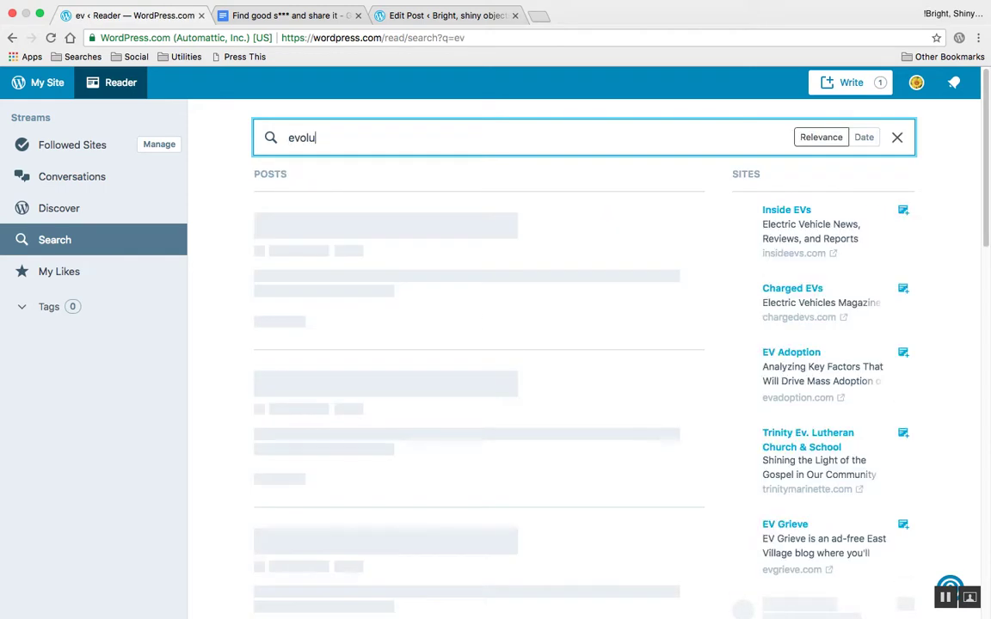
pyautogui.write('tionary ')
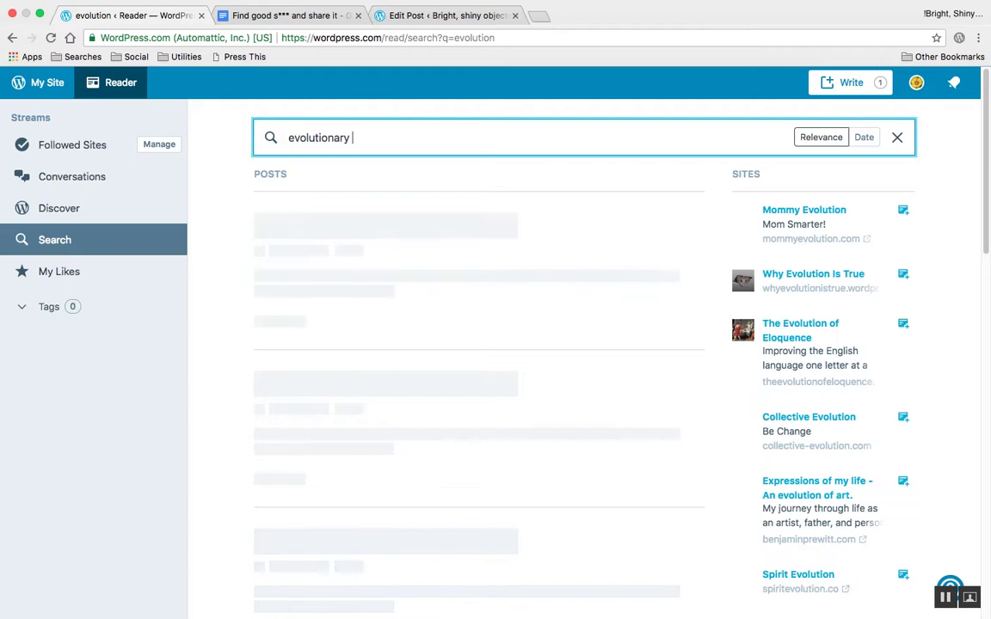
pyautogui.write('psyc')
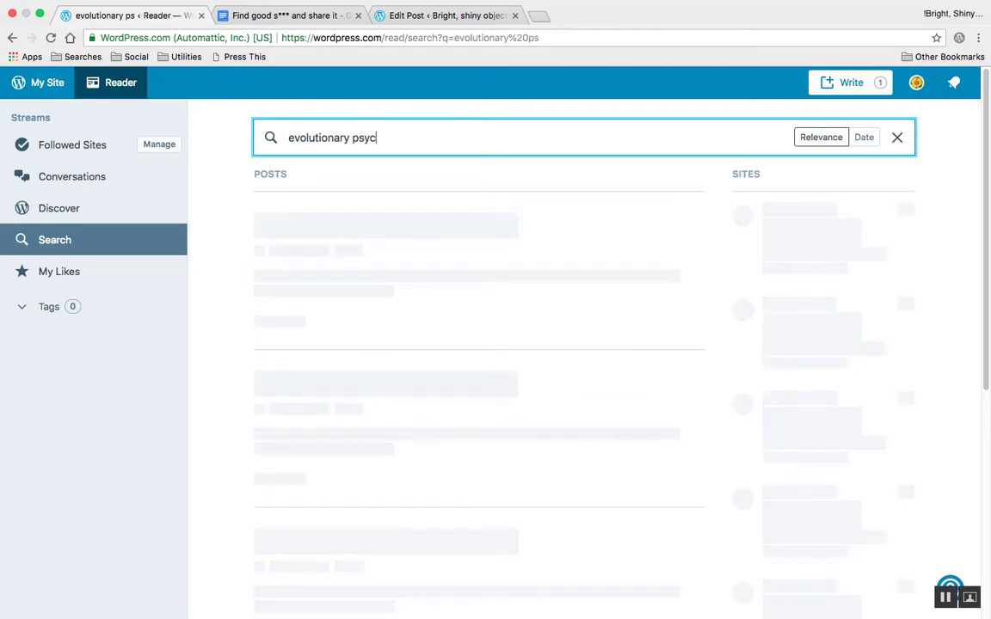
pyautogui.write('hology')
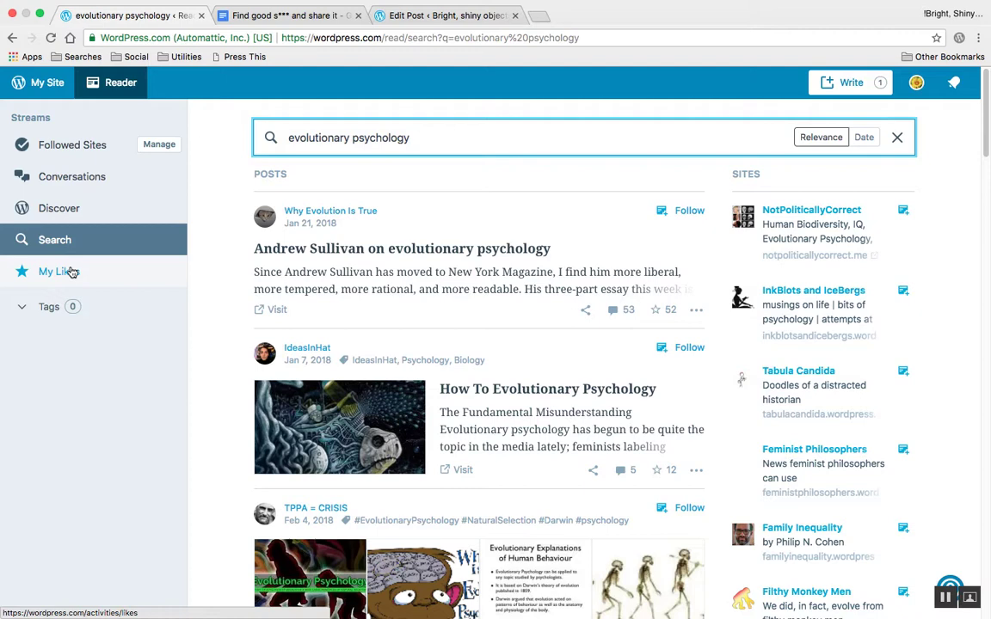
# - Show the My Likes stream with posts like '228: Mark Epstein', then expand the empty Tags section
pyautogui.click(74, 272)
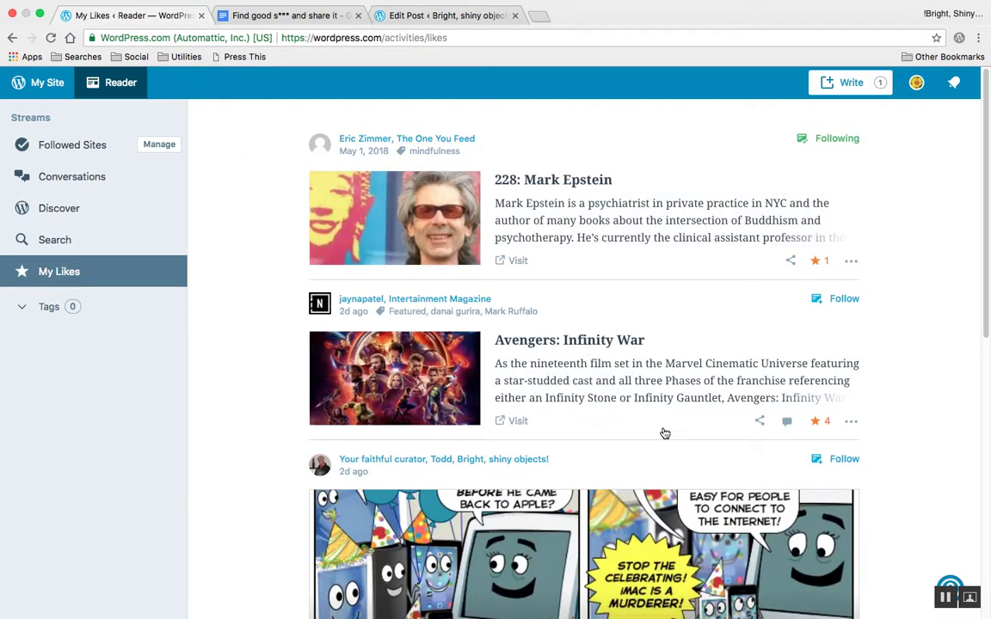
pyautogui.scroll(-5, 665, 433)
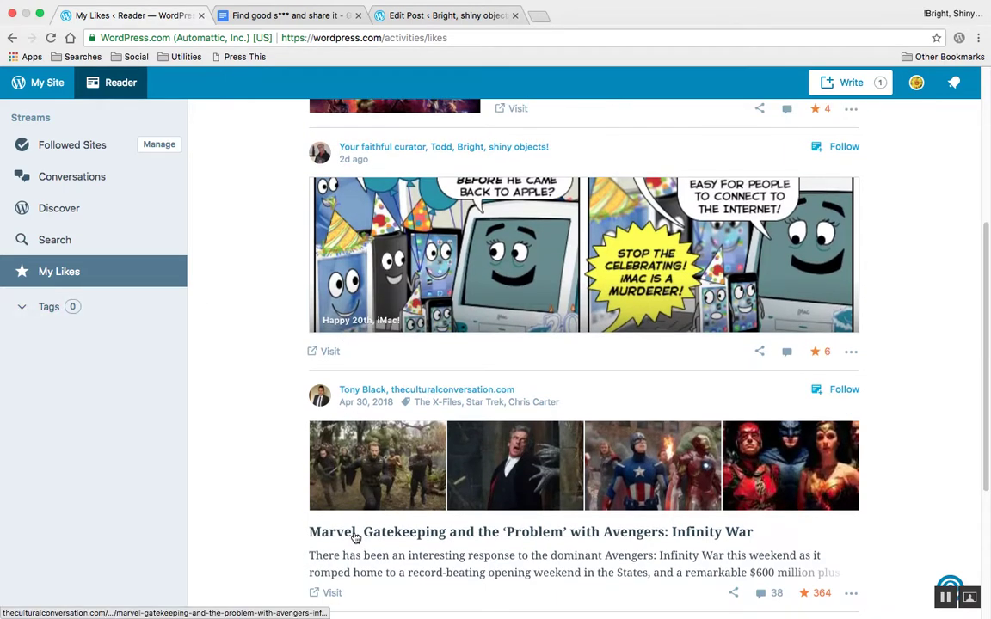
pyautogui.click(54, 311)
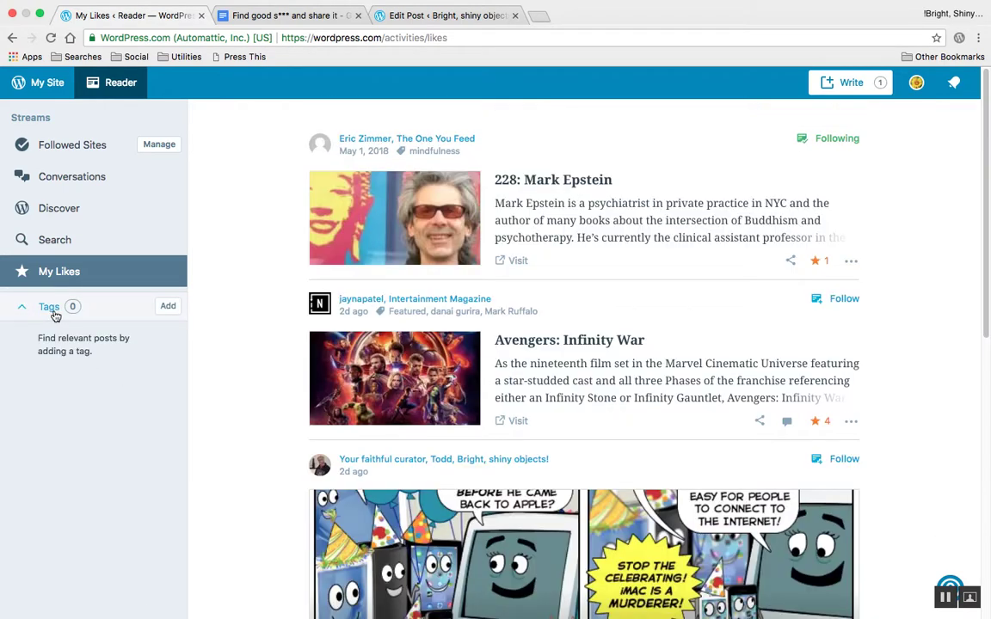
# - Add mindfulness, compassion and wholeheartedness one by one as followed tags in the Reader sidebar
pyautogui.click(169, 310)
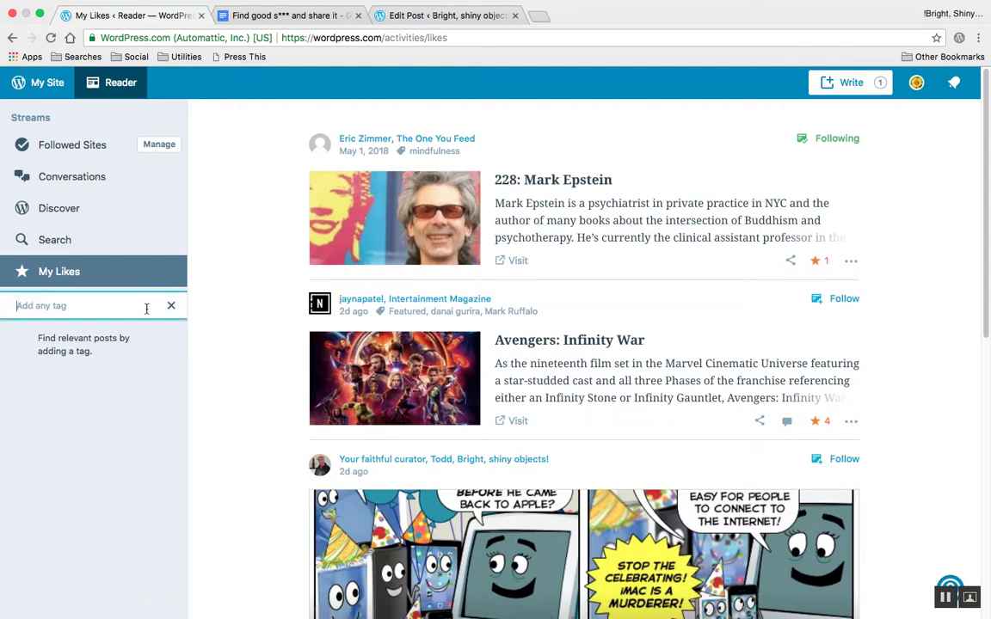
pyautogui.write('mindfulnee')
pyautogui.press('Return')
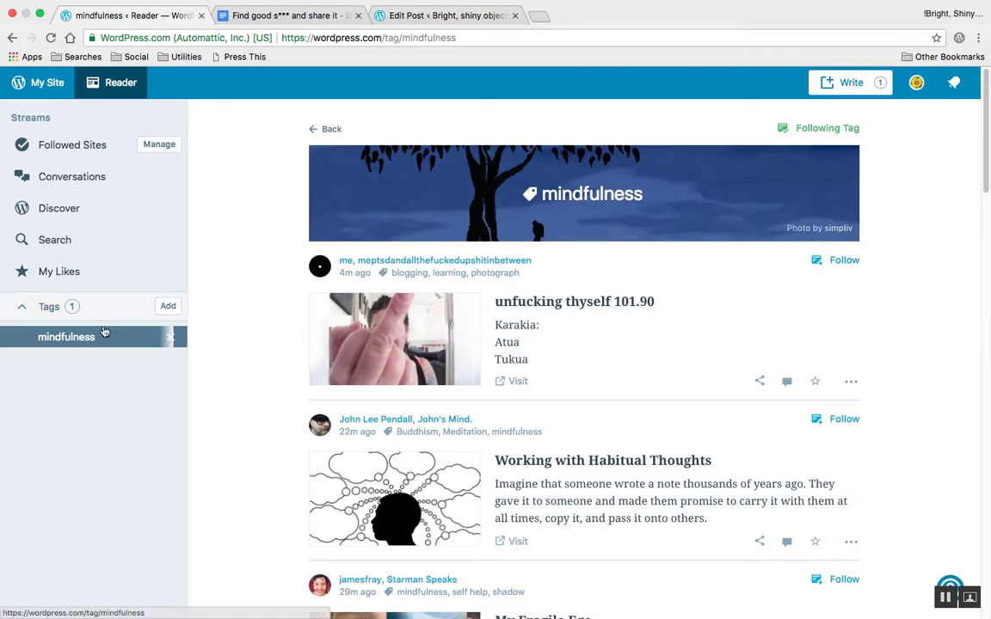
pyautogui.click(167, 308)
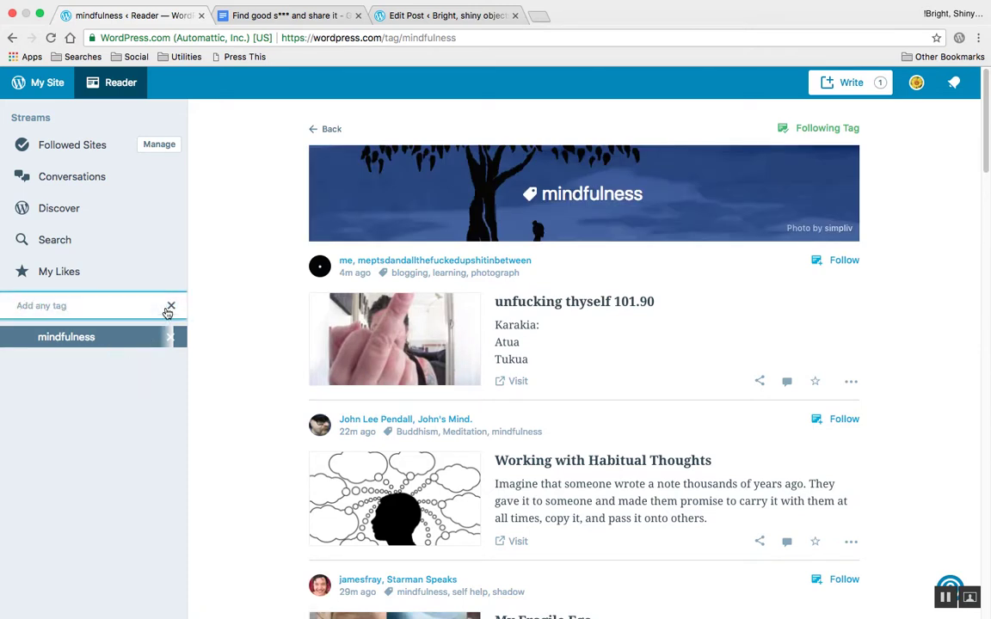
pyautogui.write('compassion')
pyautogui.press('Return')
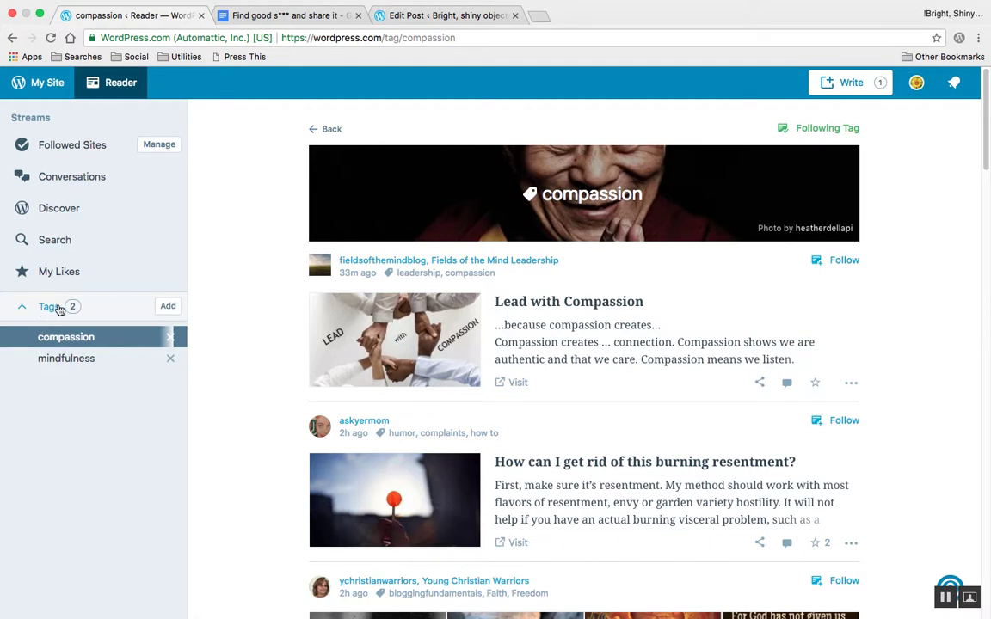
pyautogui.click(162, 307)
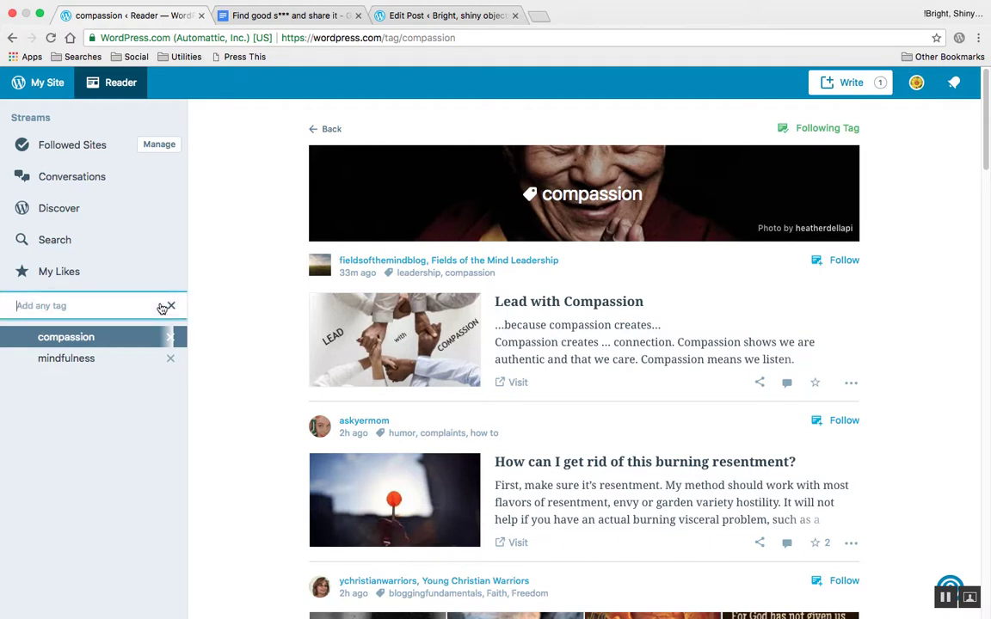
pyautogui.write('wholeheartedness')
pyautogui.press('Return')
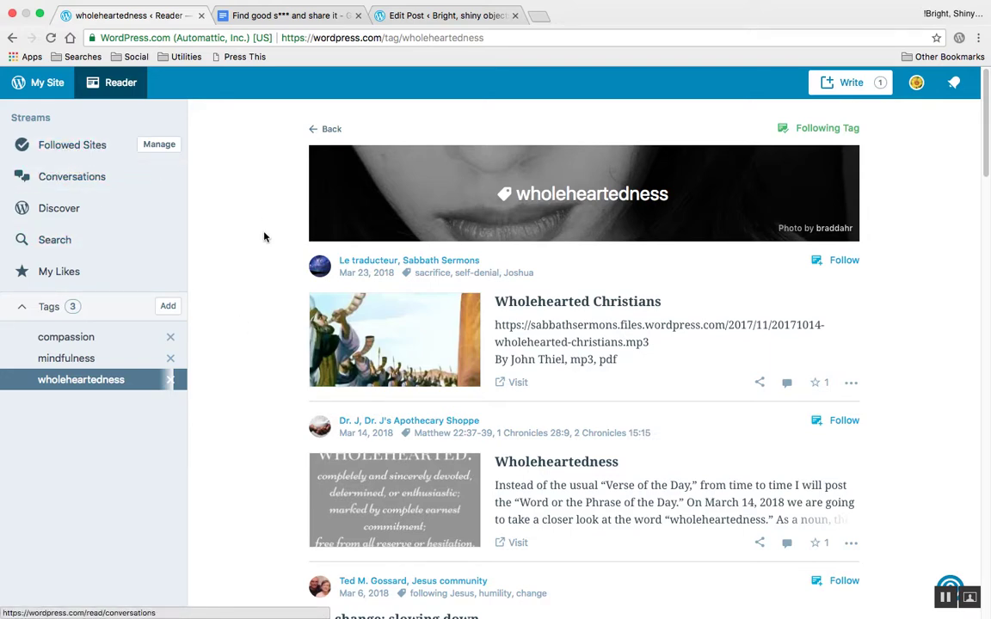
# - From Followed Sites, view the compassion, mindfulness and wholeheartedness tag streams in turn
pyautogui.click(93, 146)
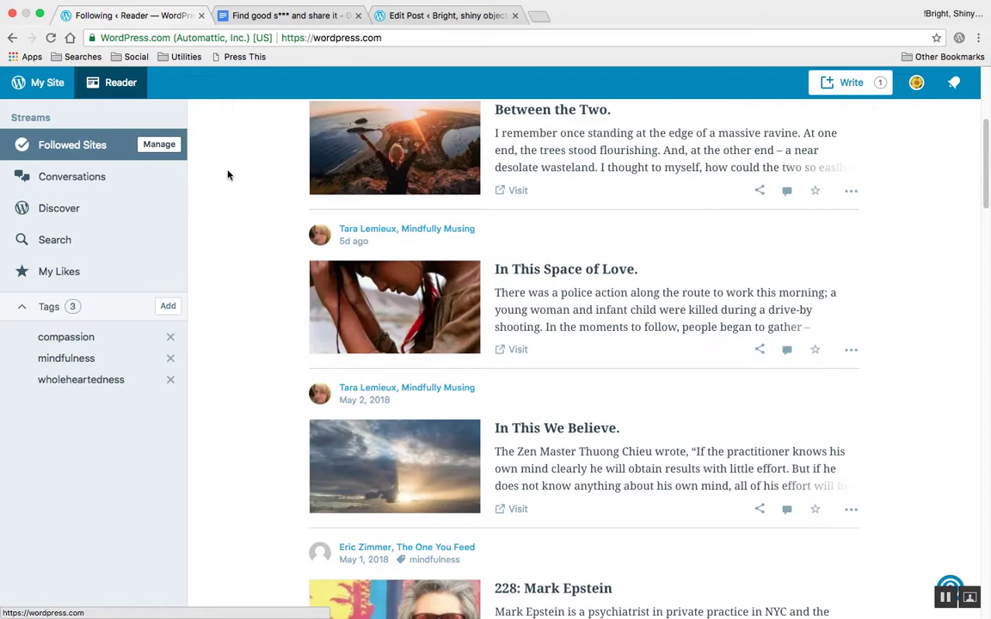
pyautogui.scroll(4, 249, 224)
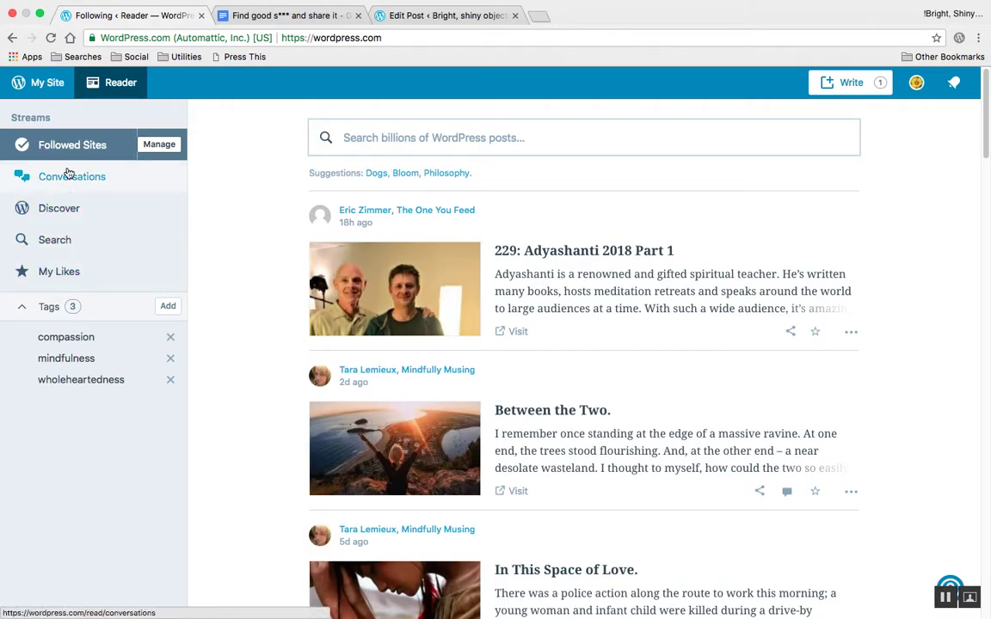
pyautogui.click(53, 345)
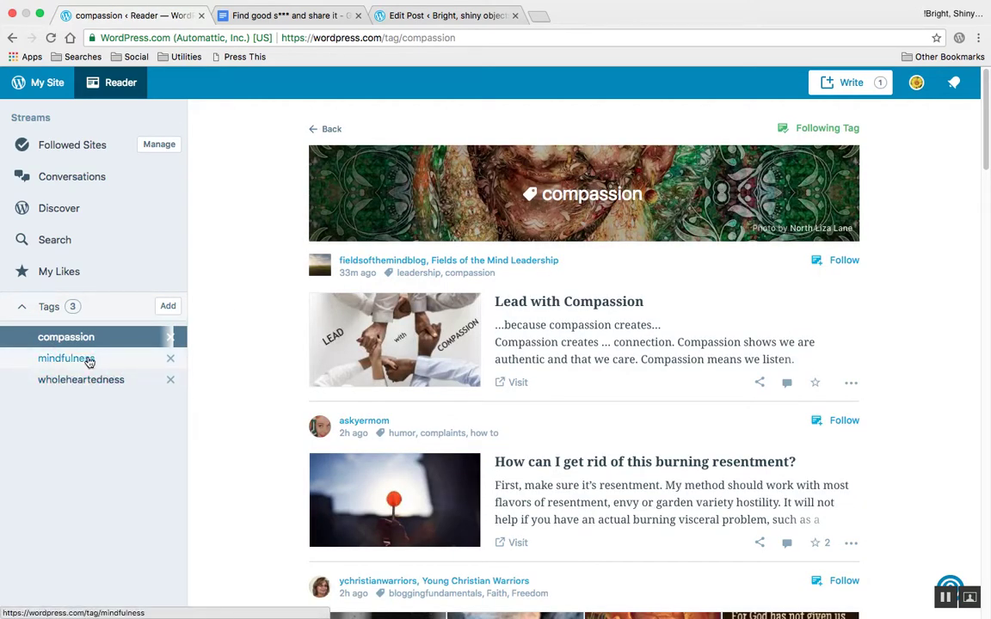
pyautogui.click(88, 360)
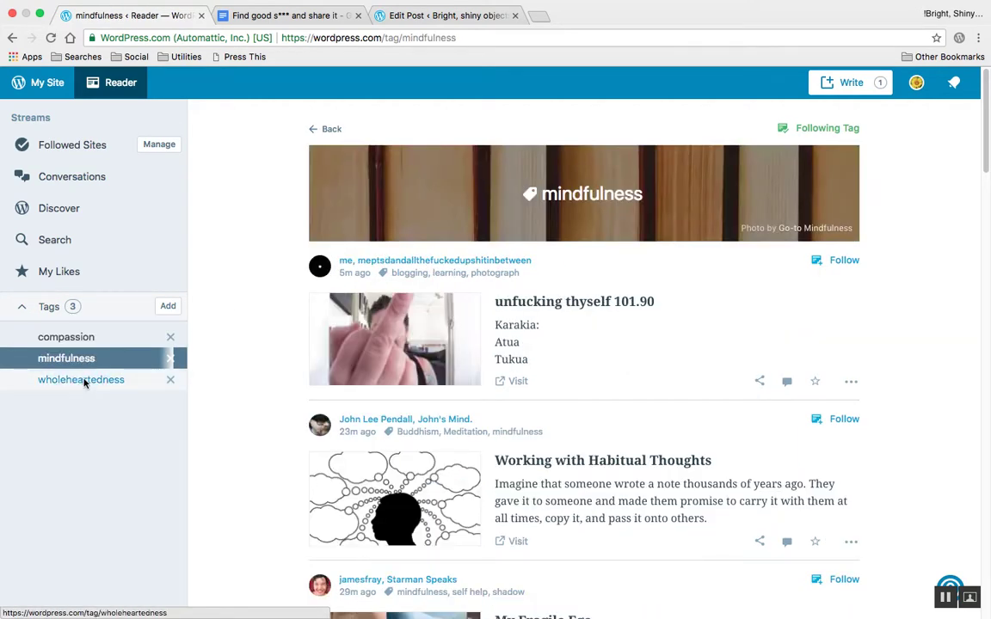
pyautogui.click(85, 381)
# - Return to the compassion tag feed and browse its posts, led by 'Lead with Compassion'
pyautogui.click(92, 342)
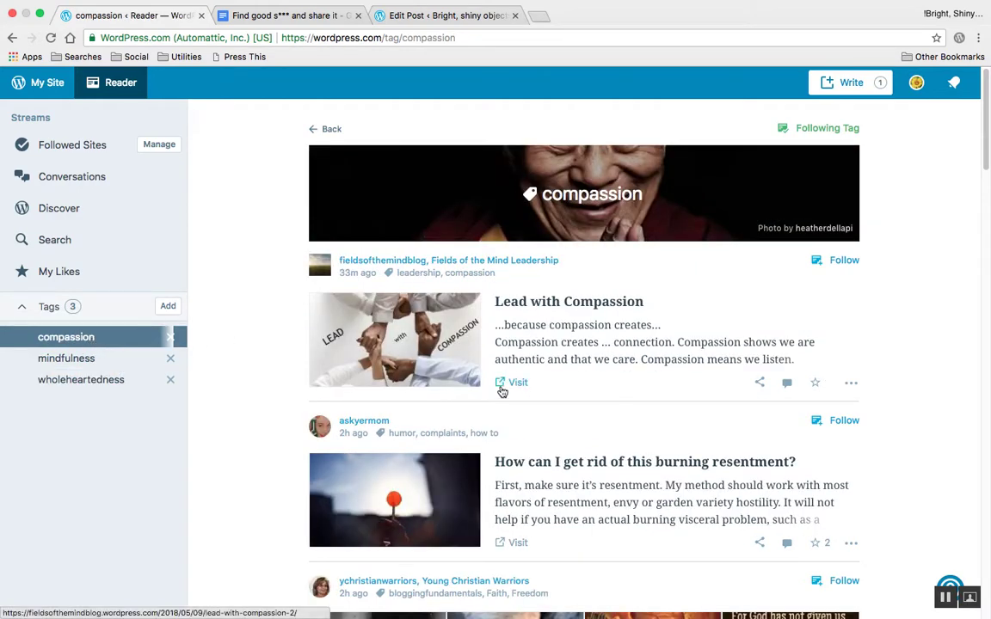
pyautogui.scroll(-7, 502, 391)
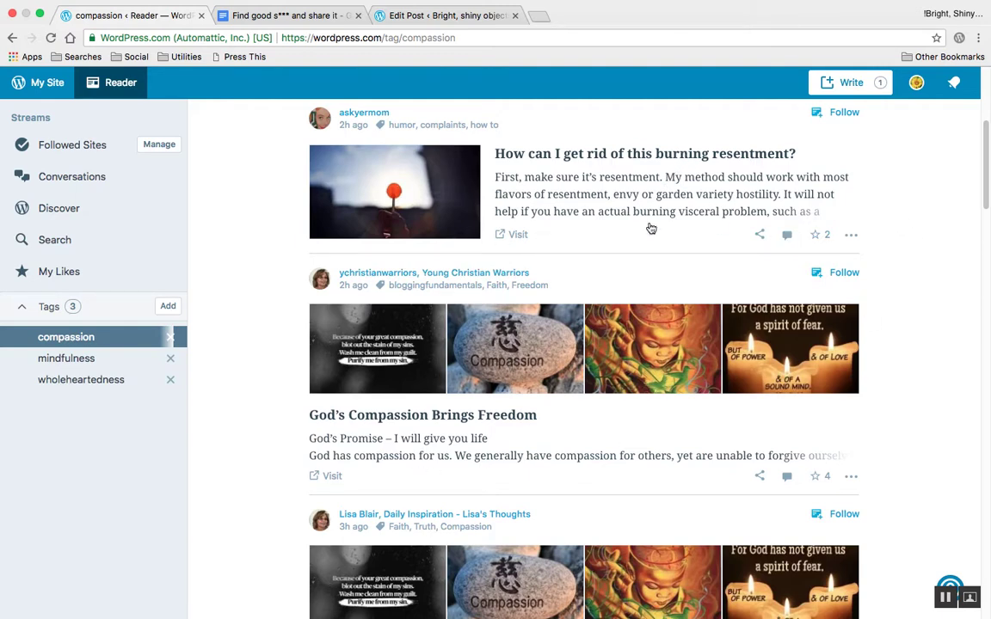
pyautogui.scroll(-6, 653, 227)
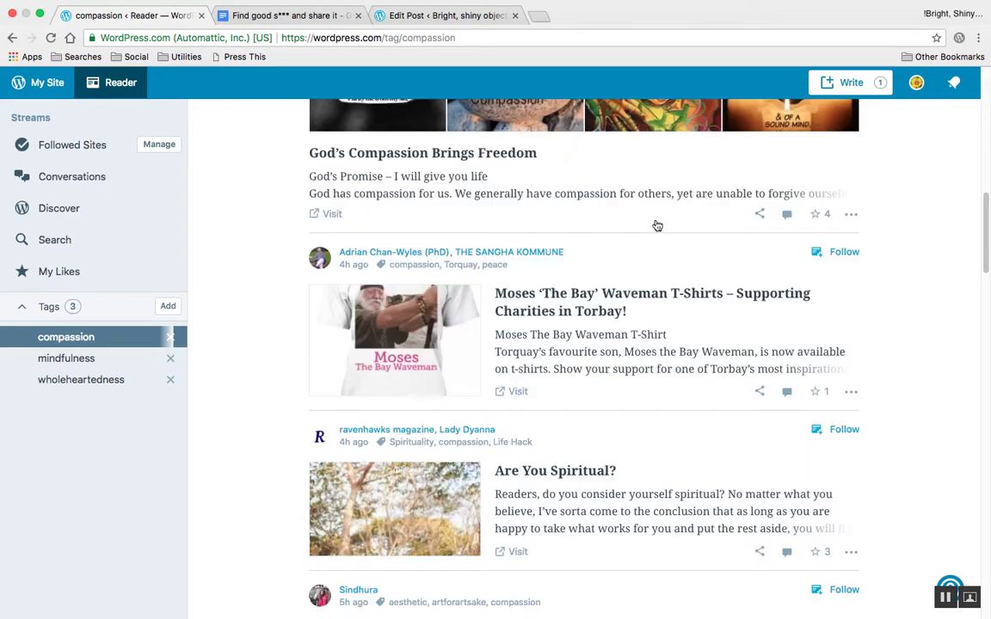
pyautogui.scroll(-3, 657, 225)
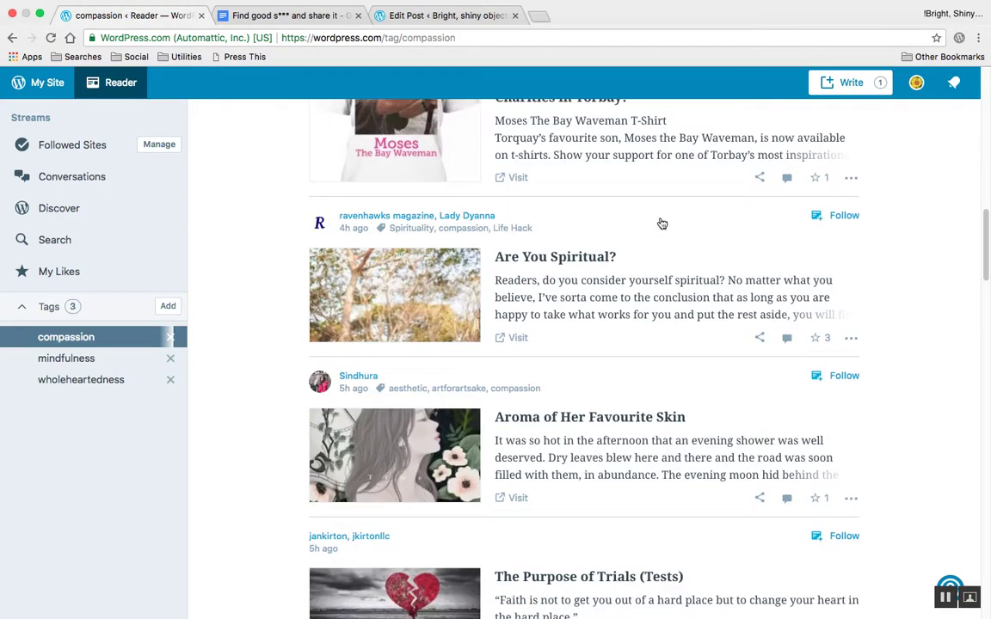
pyautogui.scroll(2, 190, 394)
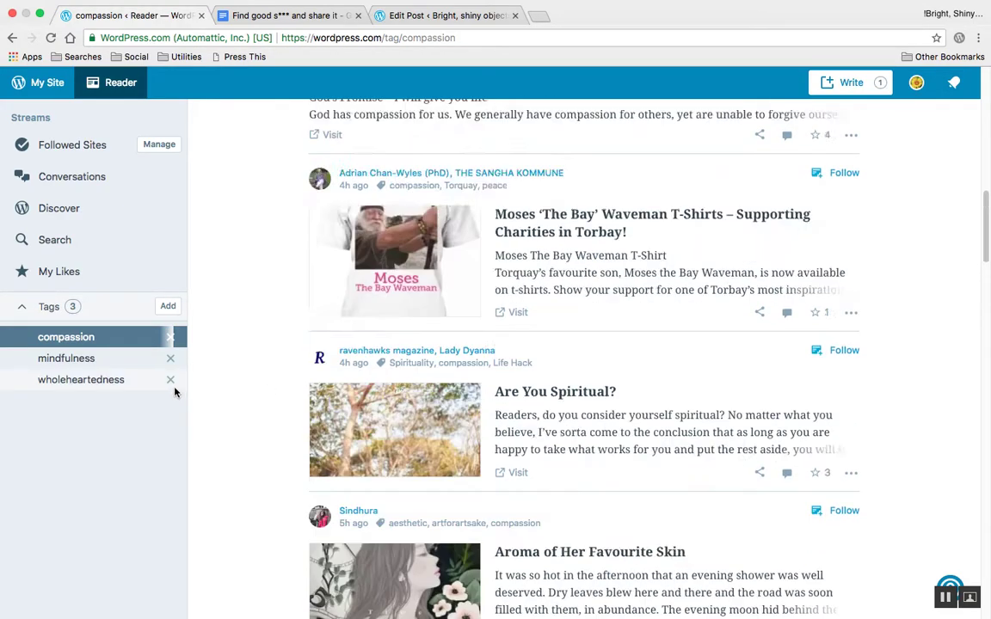
pyautogui.scroll(8, 176, 389)
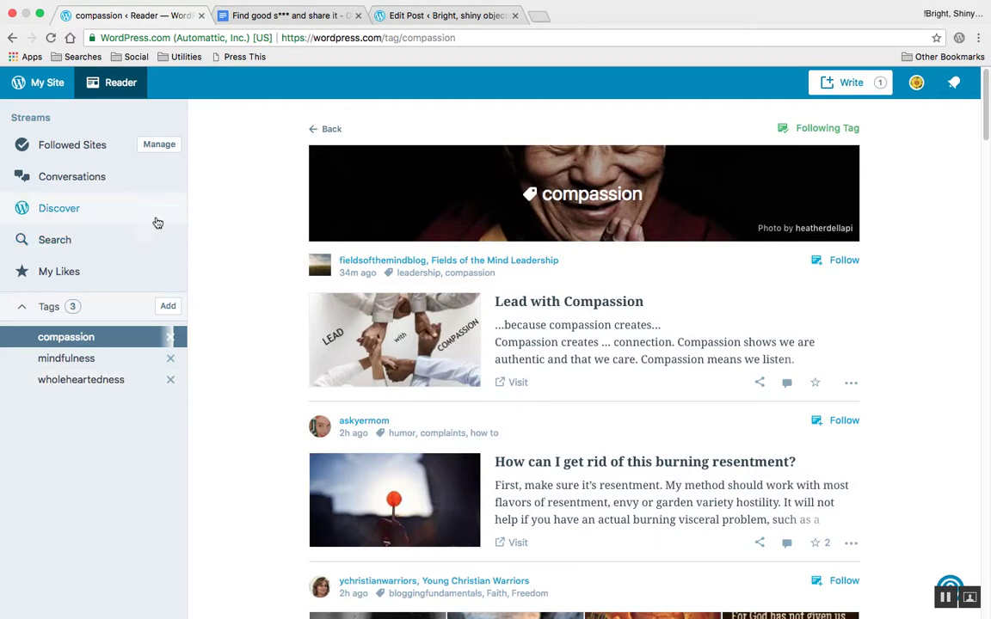
# - Return to the top of the Followed Sites feed, led by '229: Adyashanti 2018 Part 1'
pyautogui.click(72, 145)
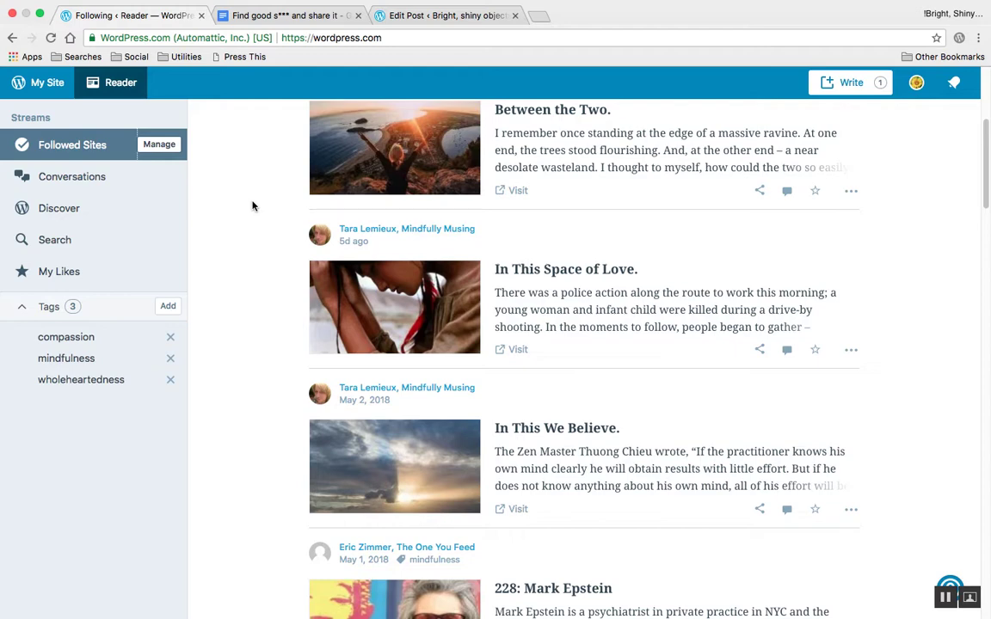
pyautogui.scroll(3, 234, 276)
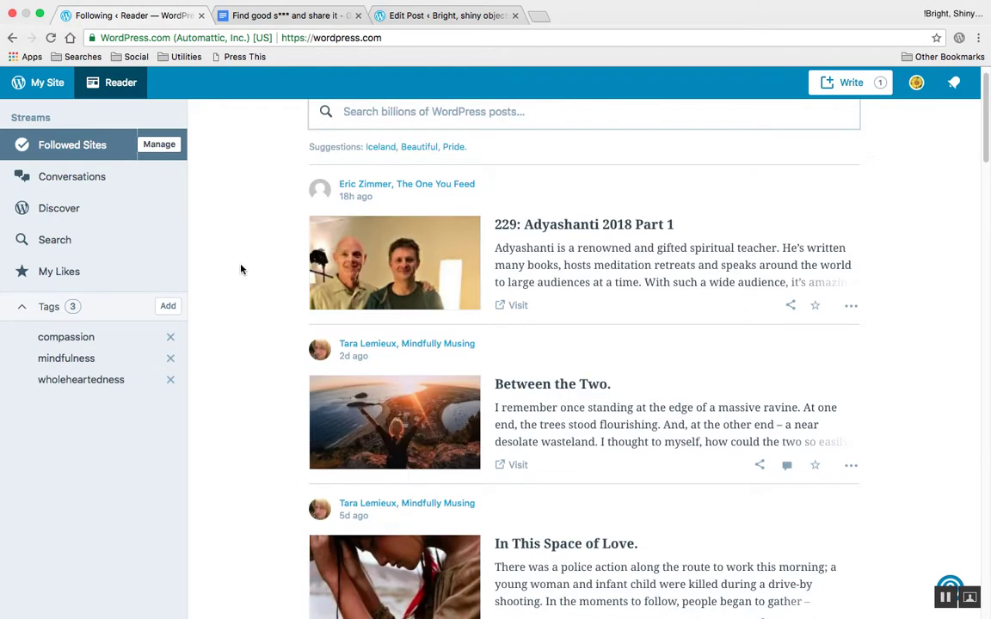
pyautogui.scroll(1, 241, 269)
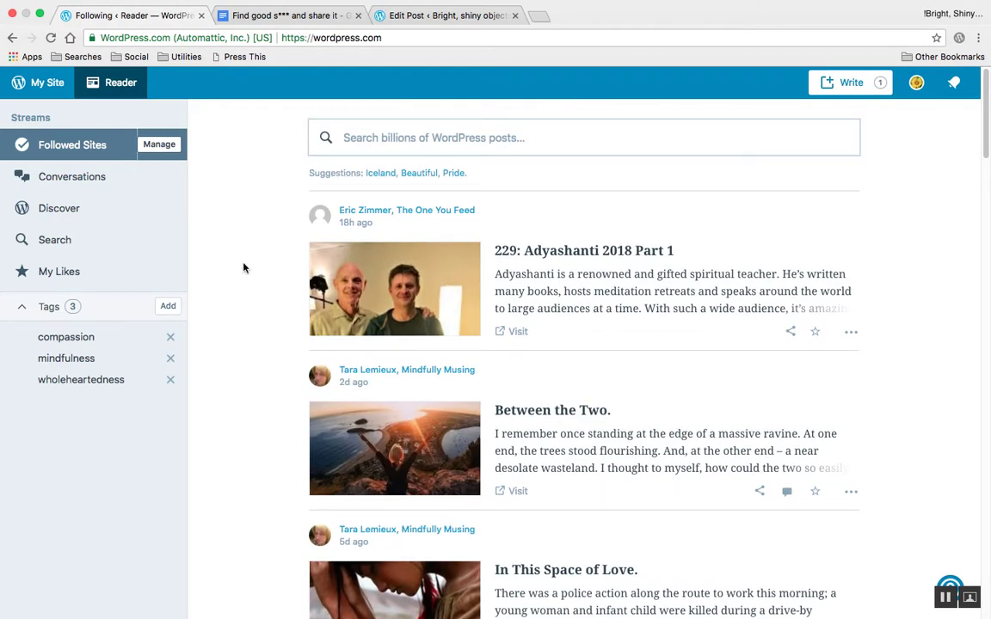